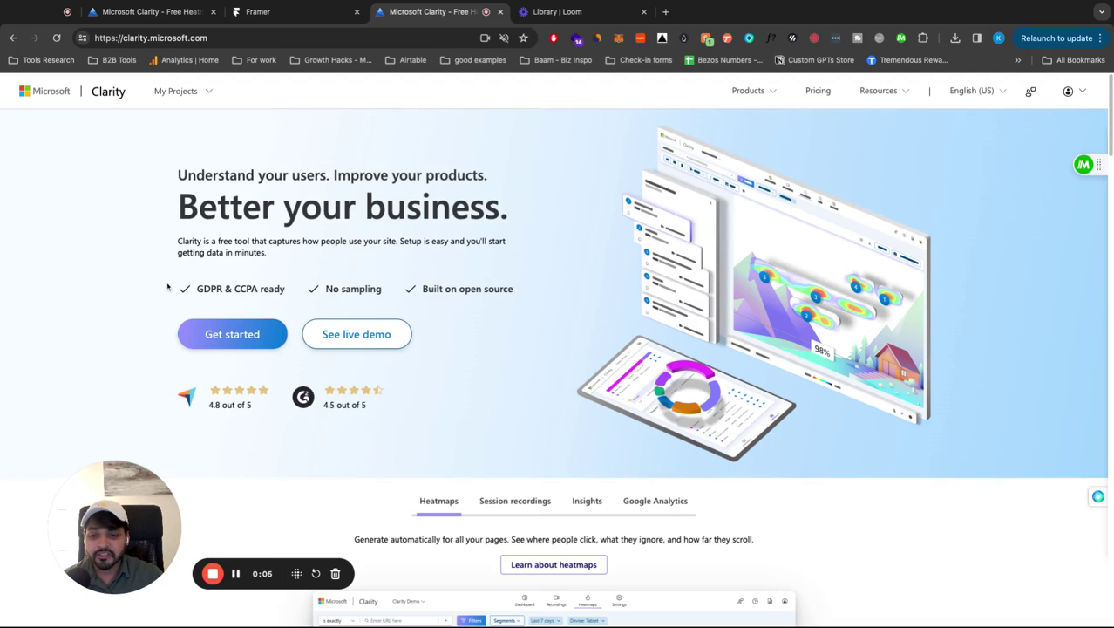
Browse the Clarity homepage showcase, viewing the Session recordings and Insights demos.
scroll(164, 288, down, 4)
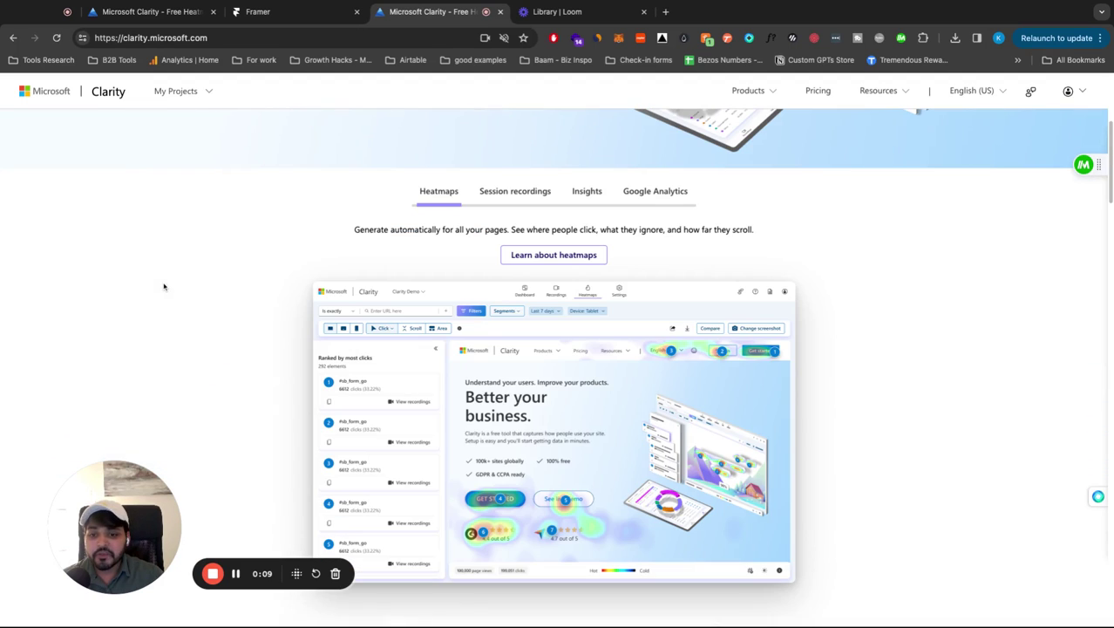
click(499, 194)
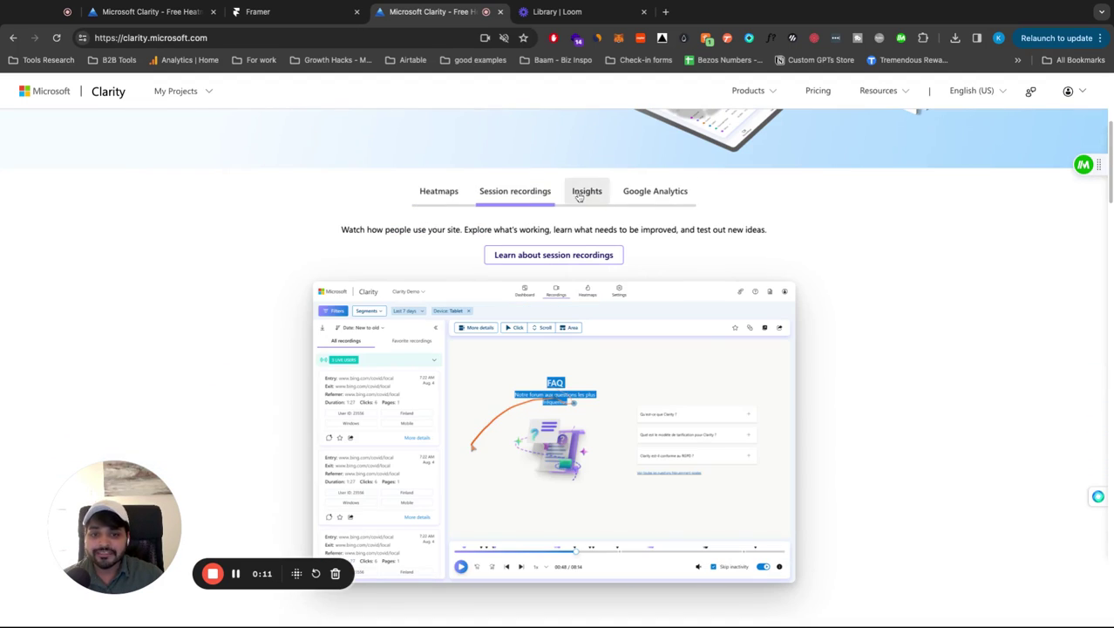
click(583, 194)
scroll(281, 299, down, 3)
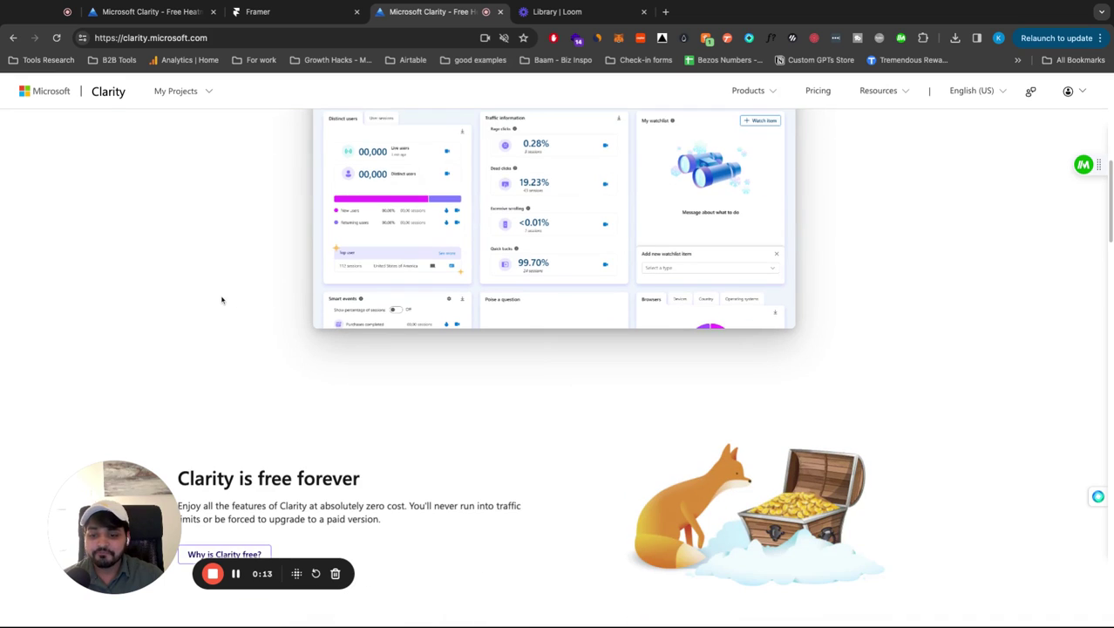
scroll(221, 300, down, 3)
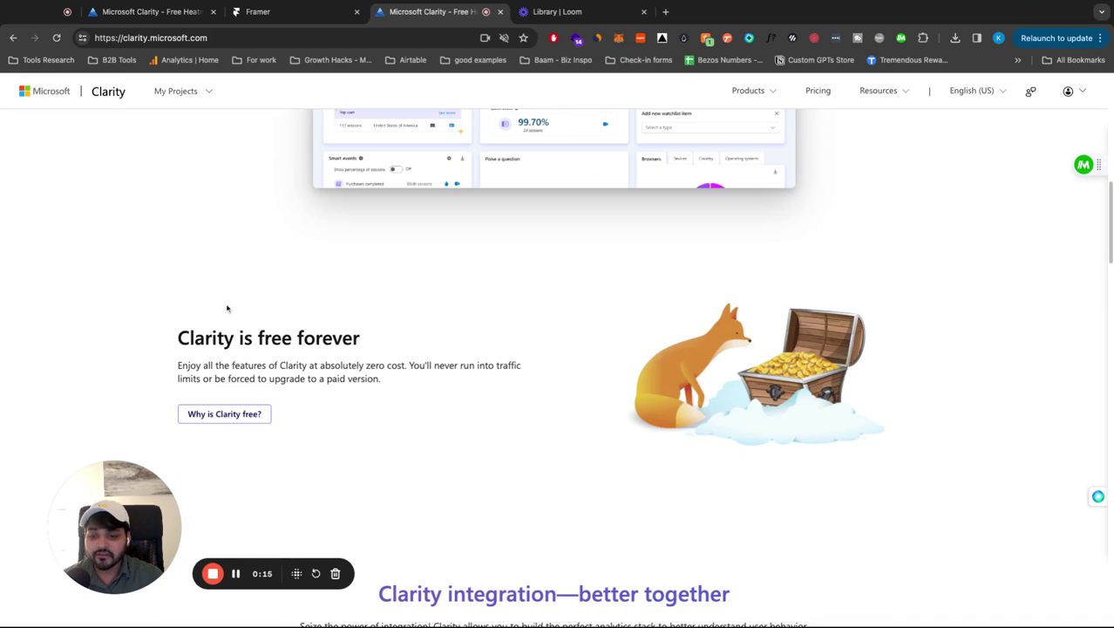
scroll(238, 309, up, 1)
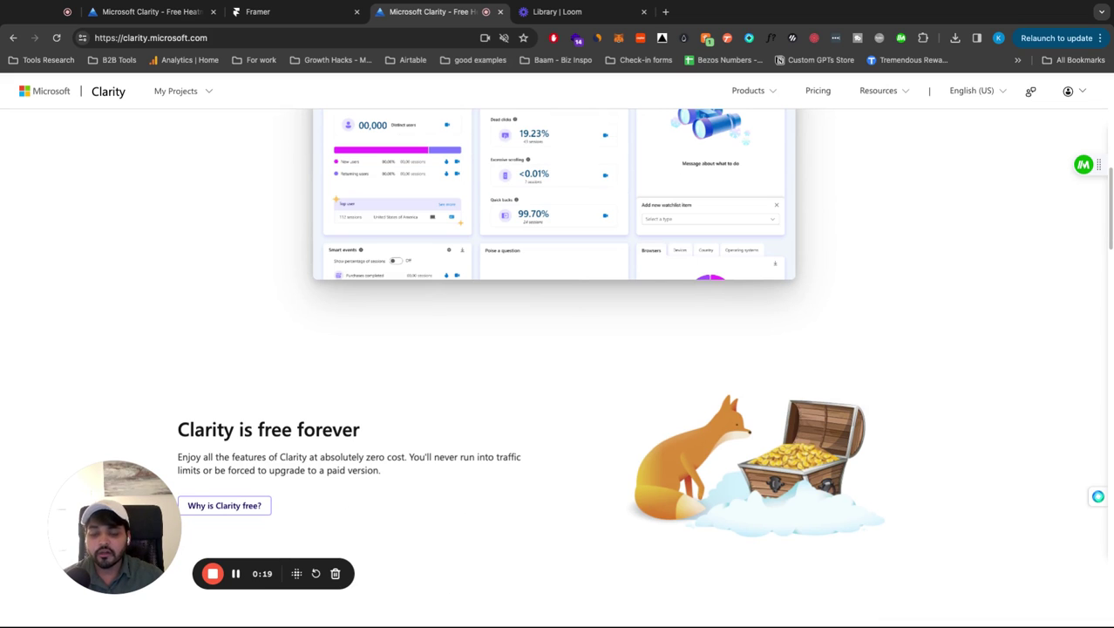
scroll(555, 367, up, 10)
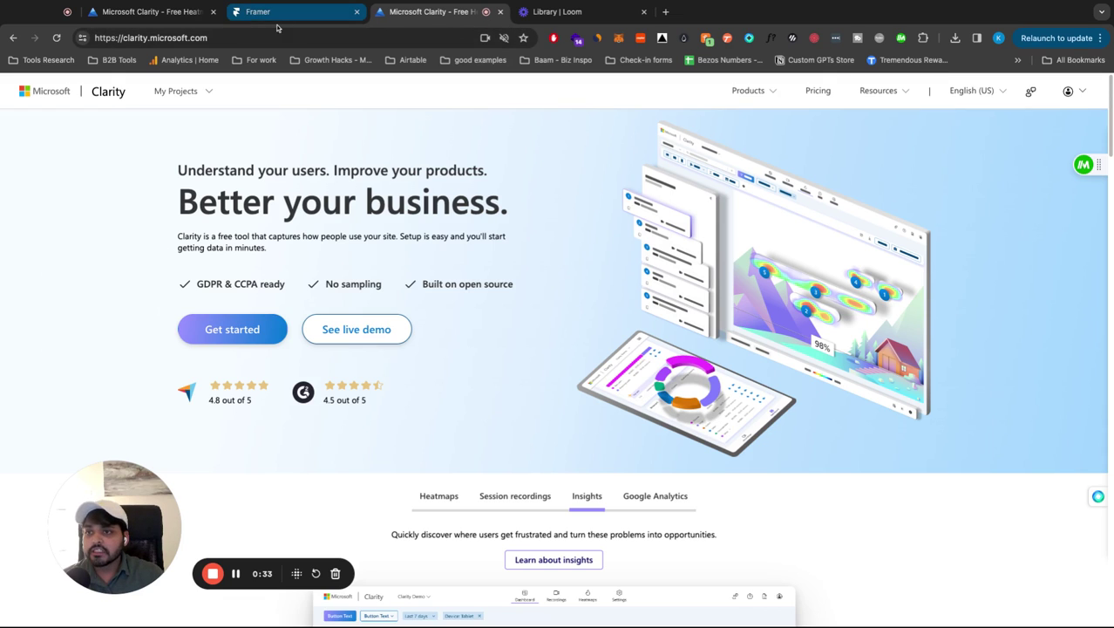
From the projects list, add a project named 'Design Hacks' with URL designhacks.online.
click(160, 14)
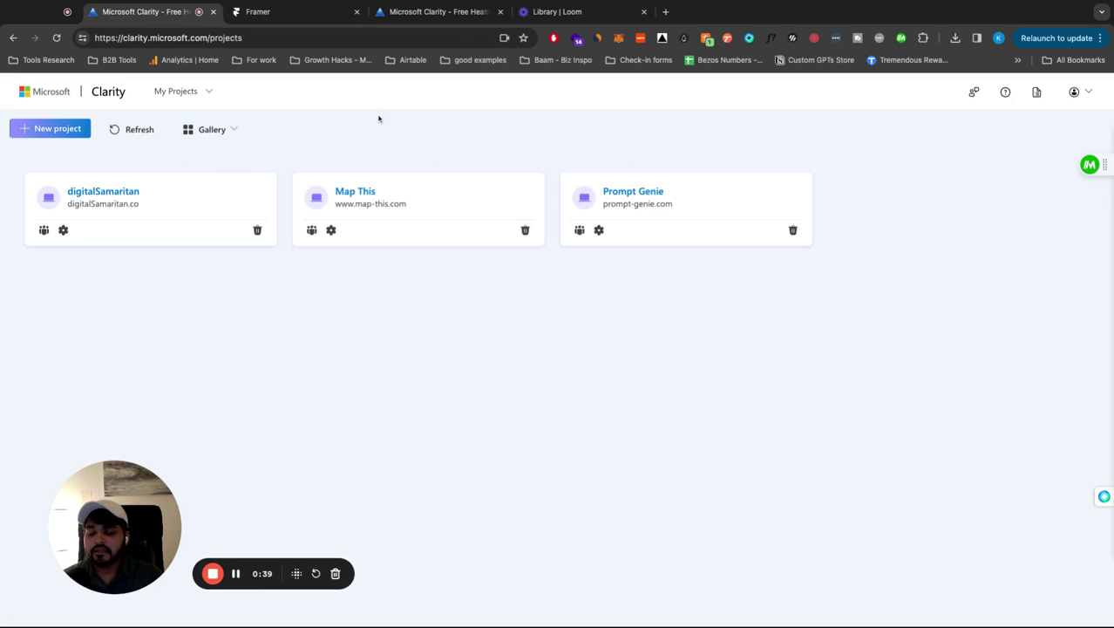
click(73, 128)
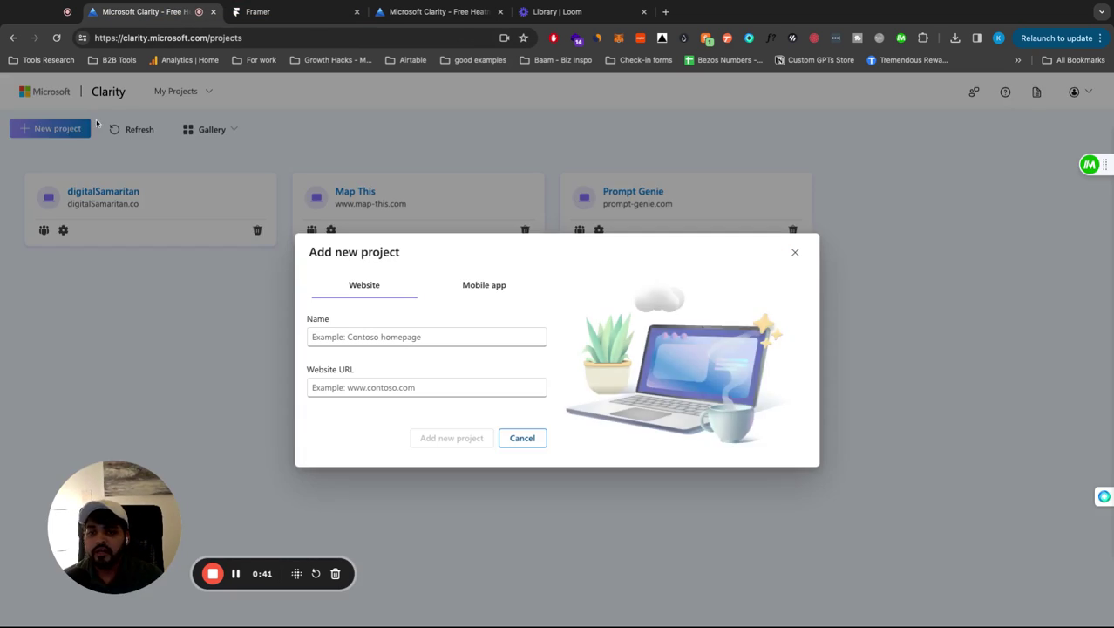
click(403, 336)
text(Design)
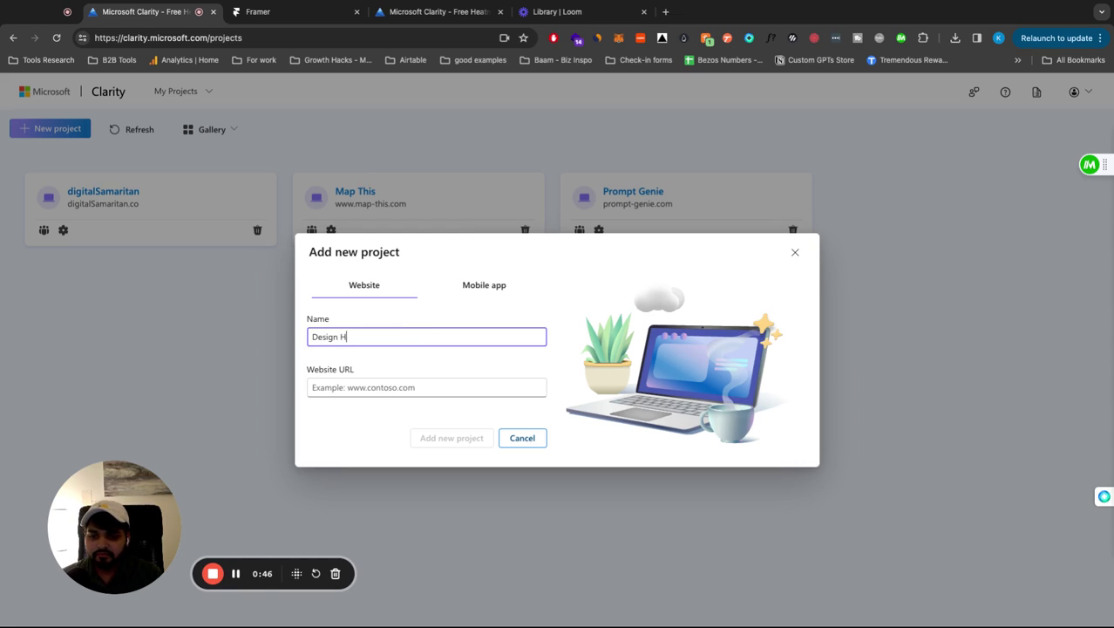
text( H)
key(BackSpace)
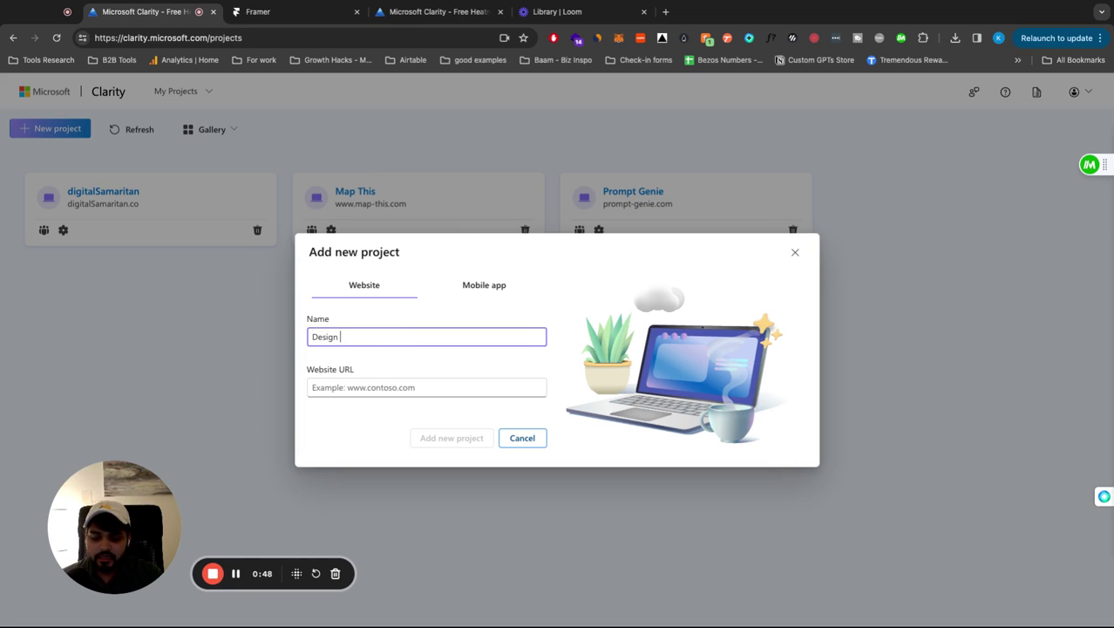
click(395, 387)
text(designhac)
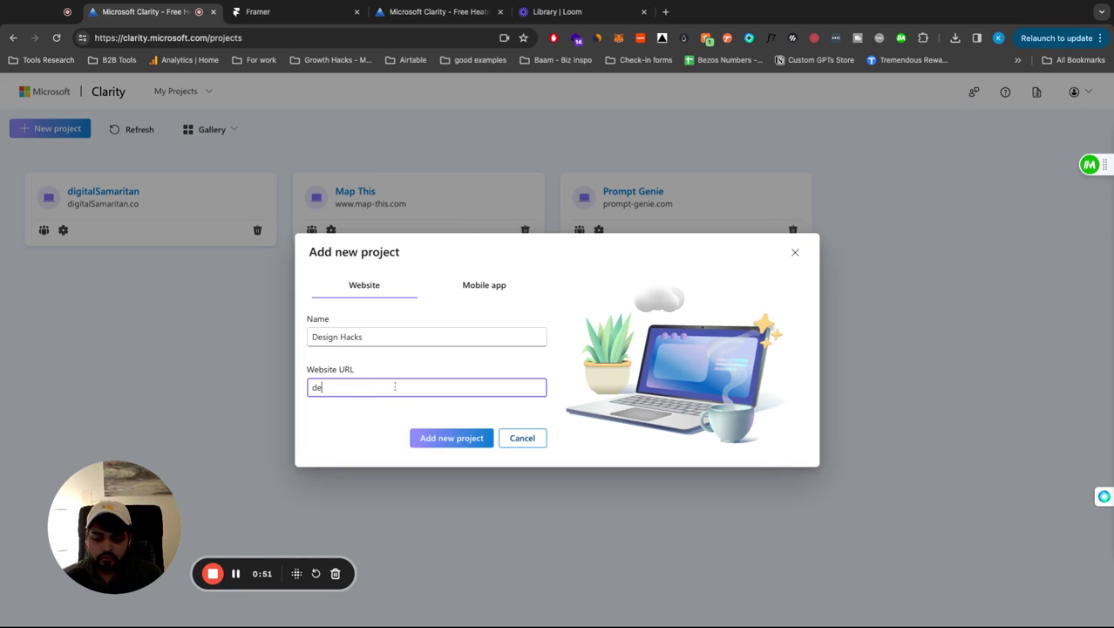
text(k)
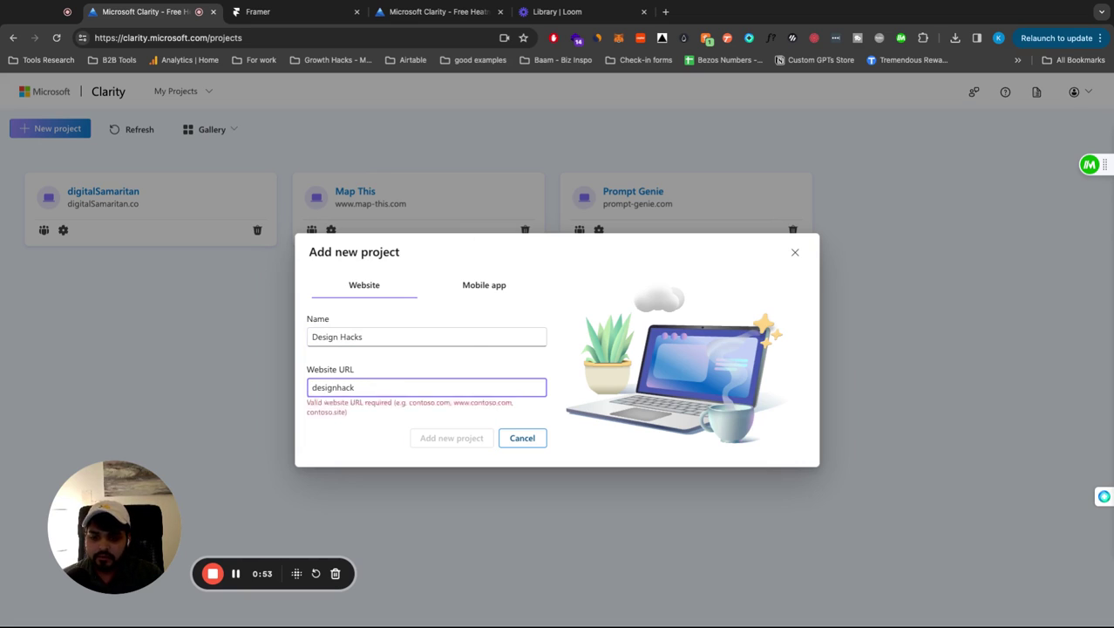
text(s.omline)
key(BackSpace)
key(BackSpace)
key(BackSpace)
key(BackSpace)
key(BackSpace)
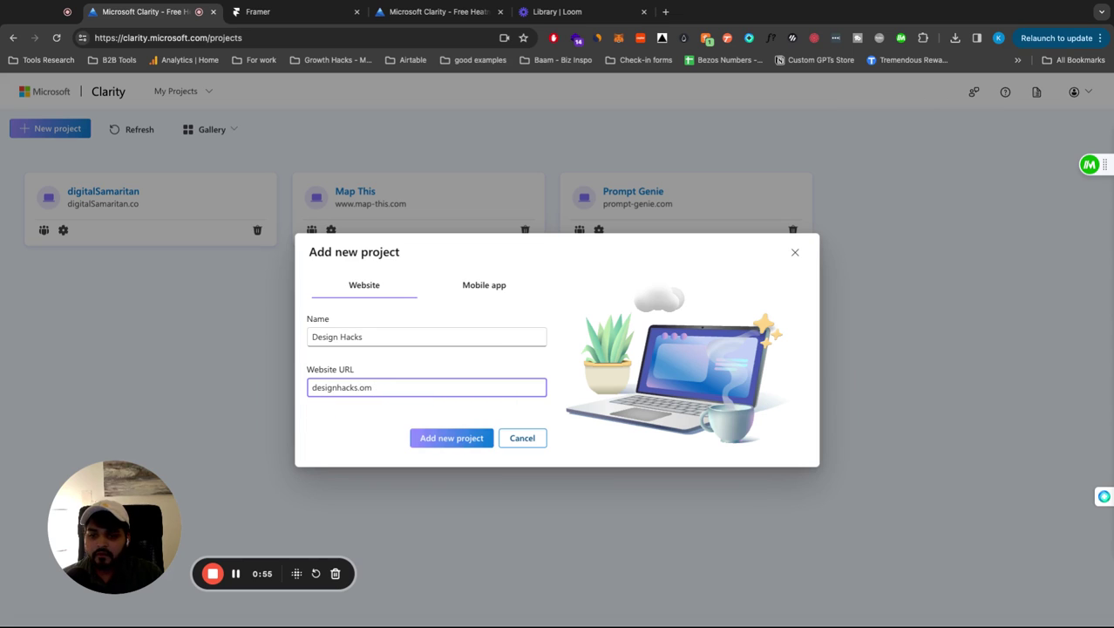
text(nline)
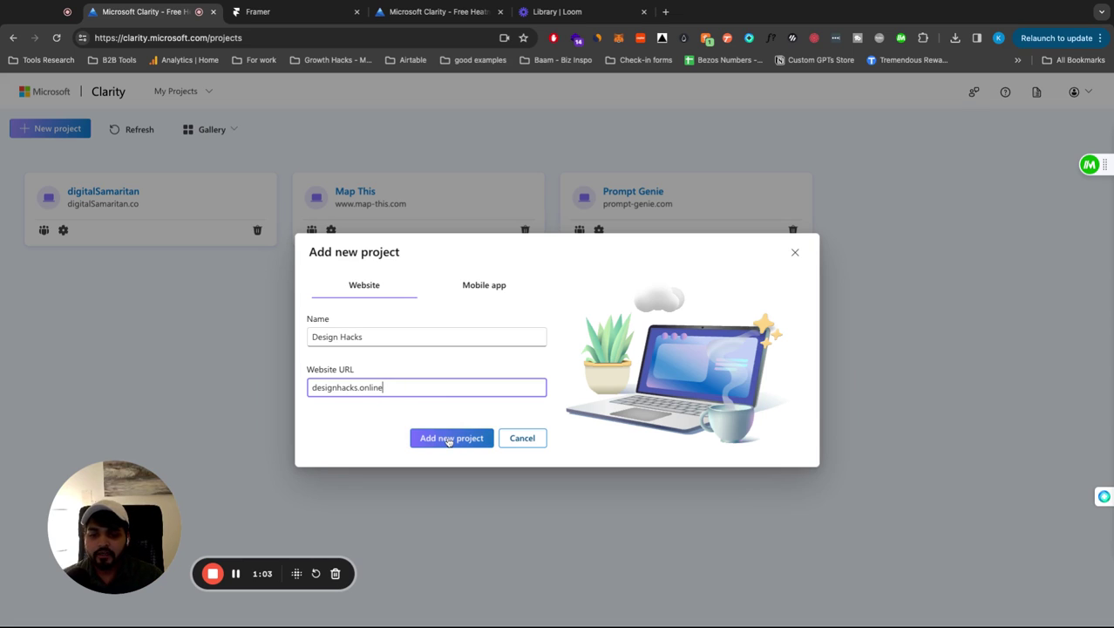
click(450, 439)
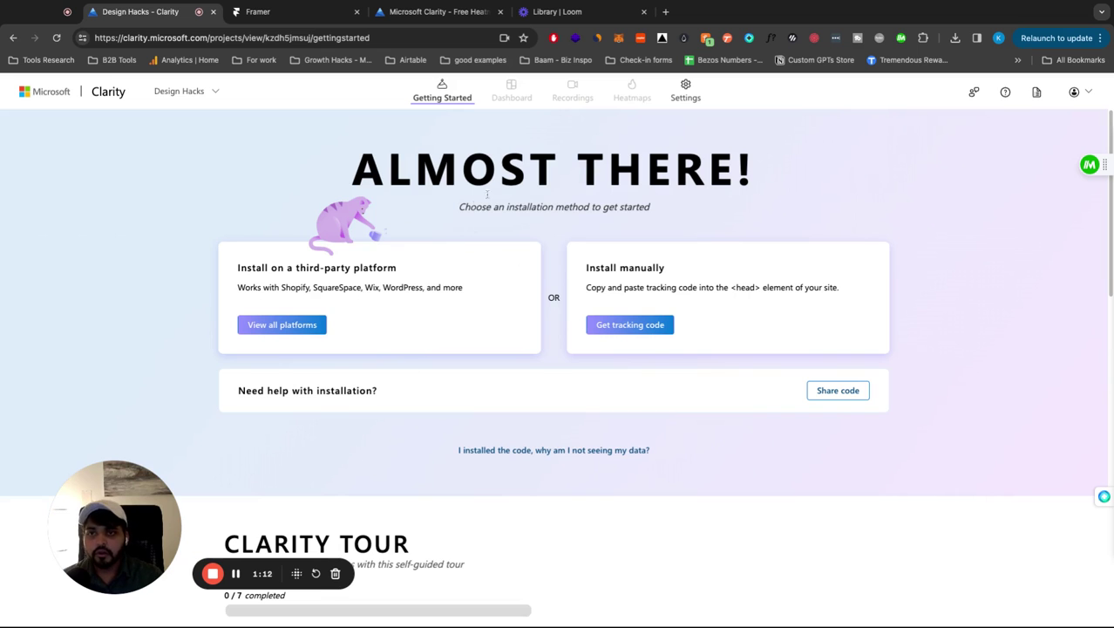
Look over the supported third-party platforms, then return to the installation choices.
scroll(452, 371, down, 4)
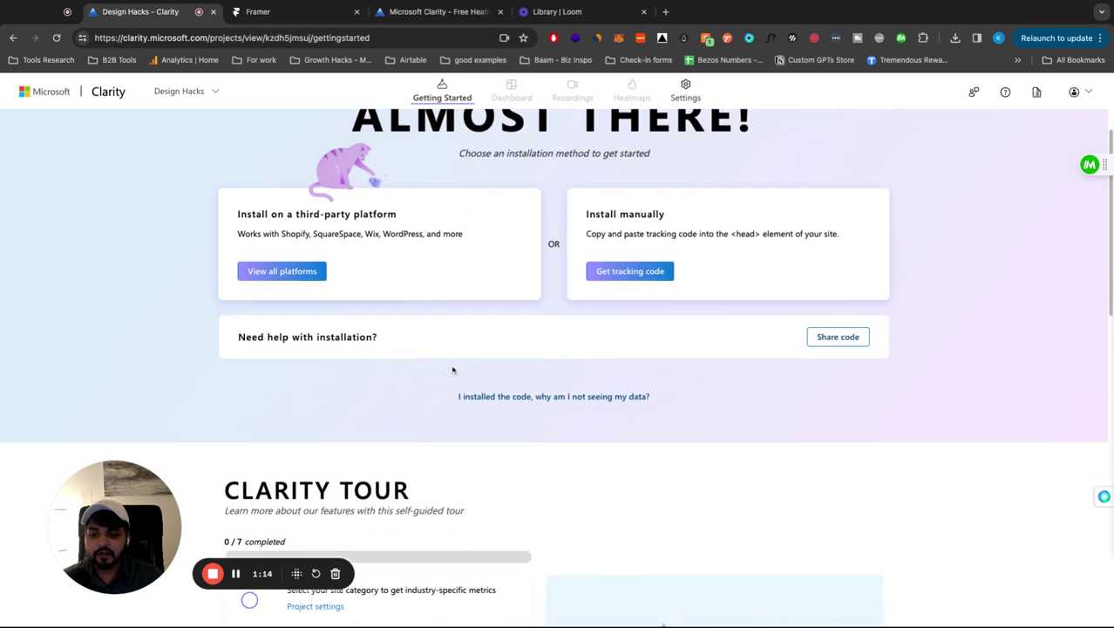
scroll(453, 371, up, 3)
scroll(458, 337, up, 1)
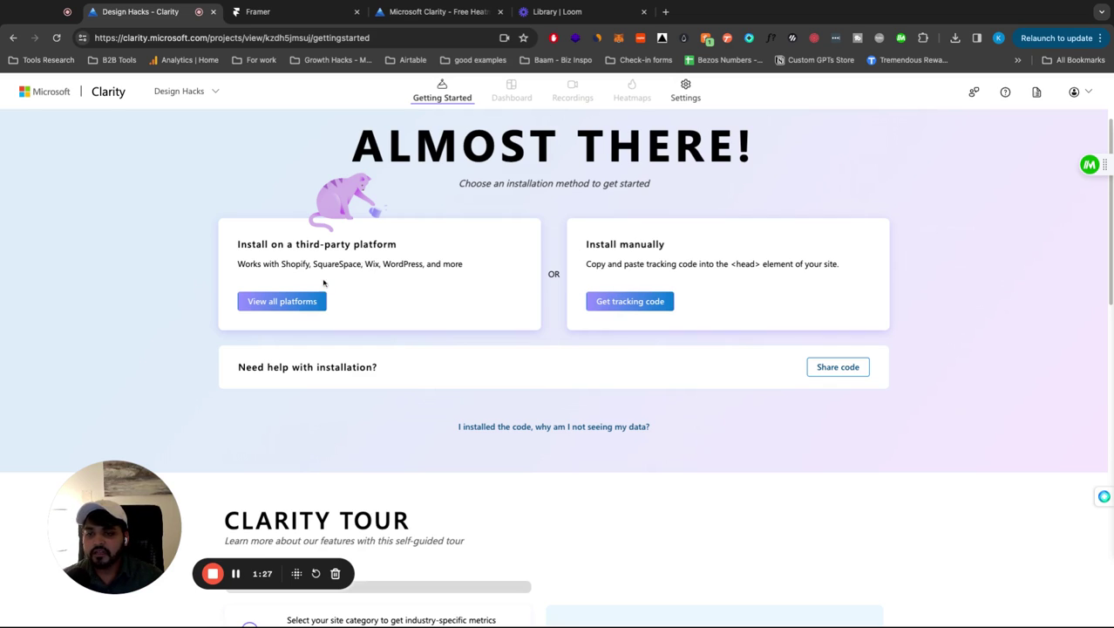
click(307, 302)
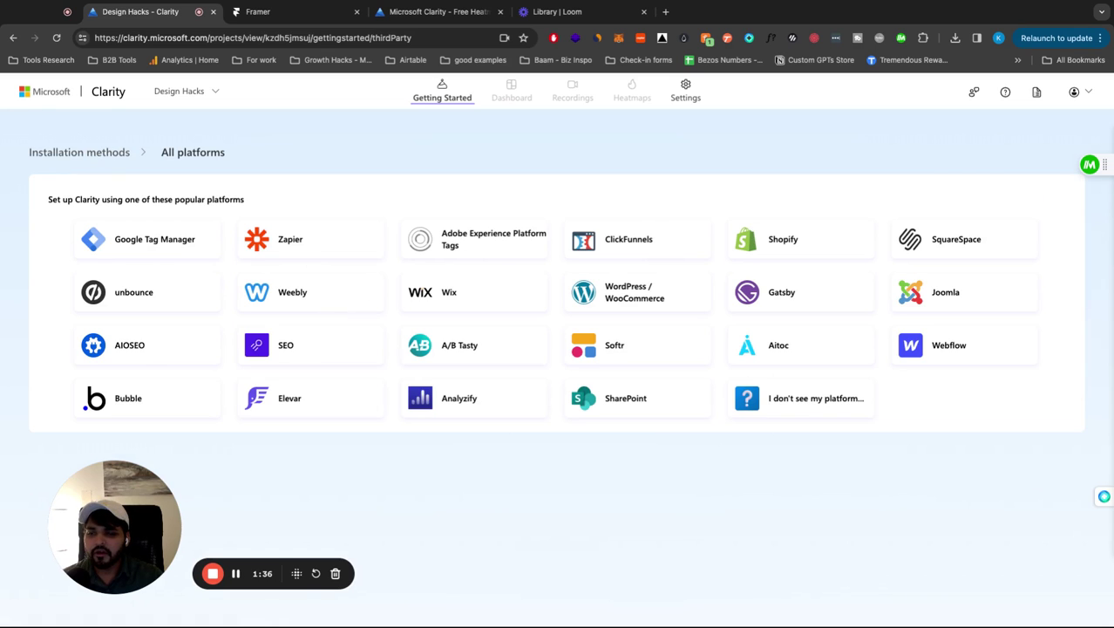
click(78, 151)
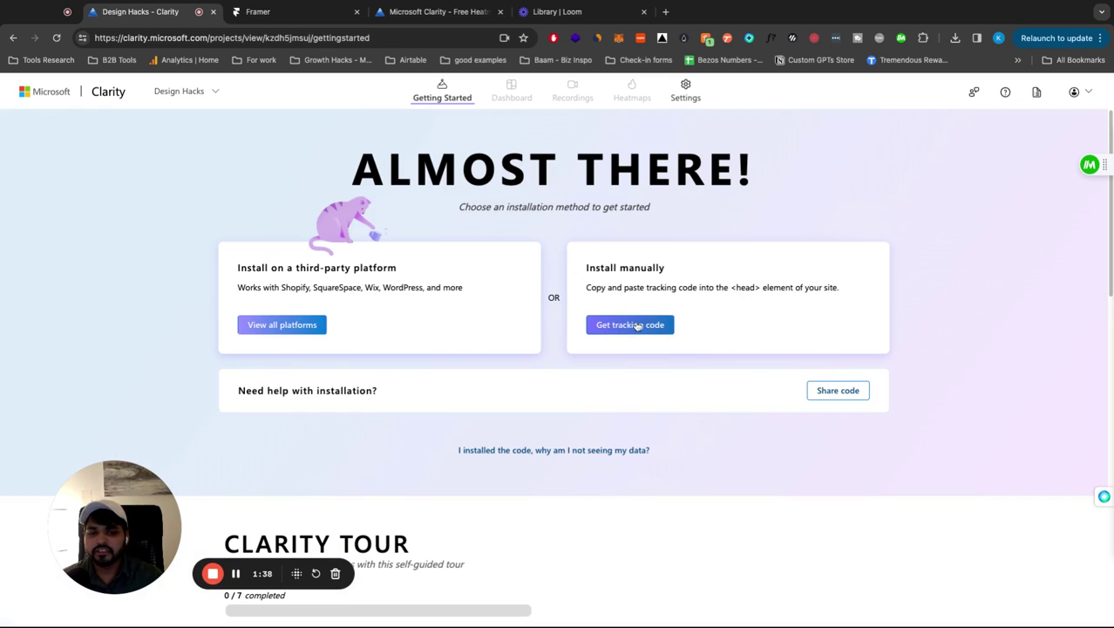
Copy the manual-install Clarity tracking script to the clipboard.
click(636, 323)
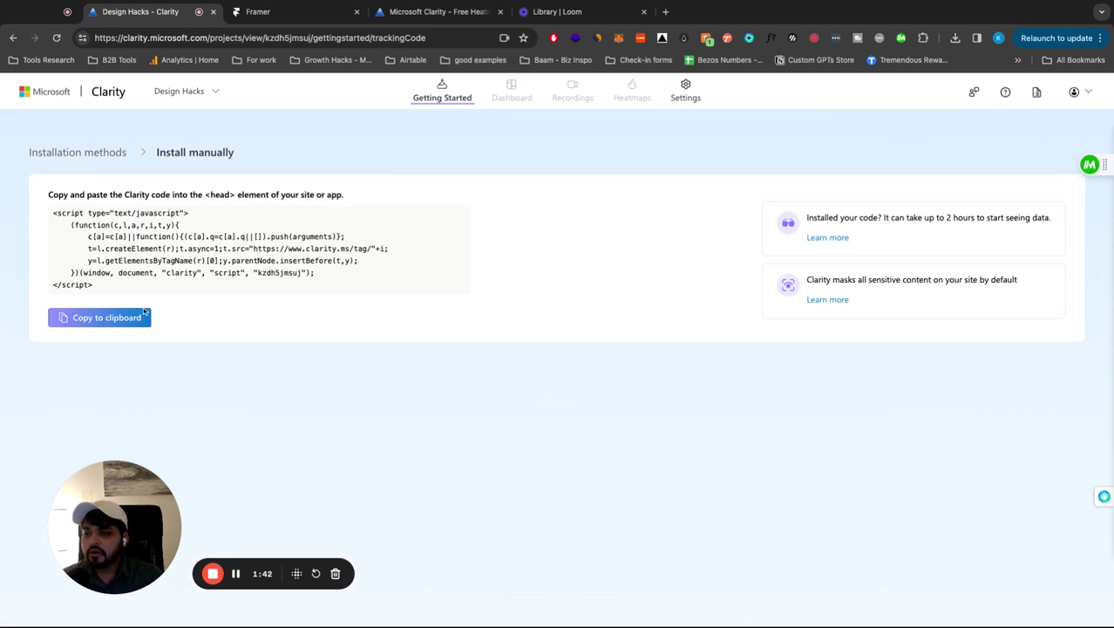
click(123, 317)
click(104, 155)
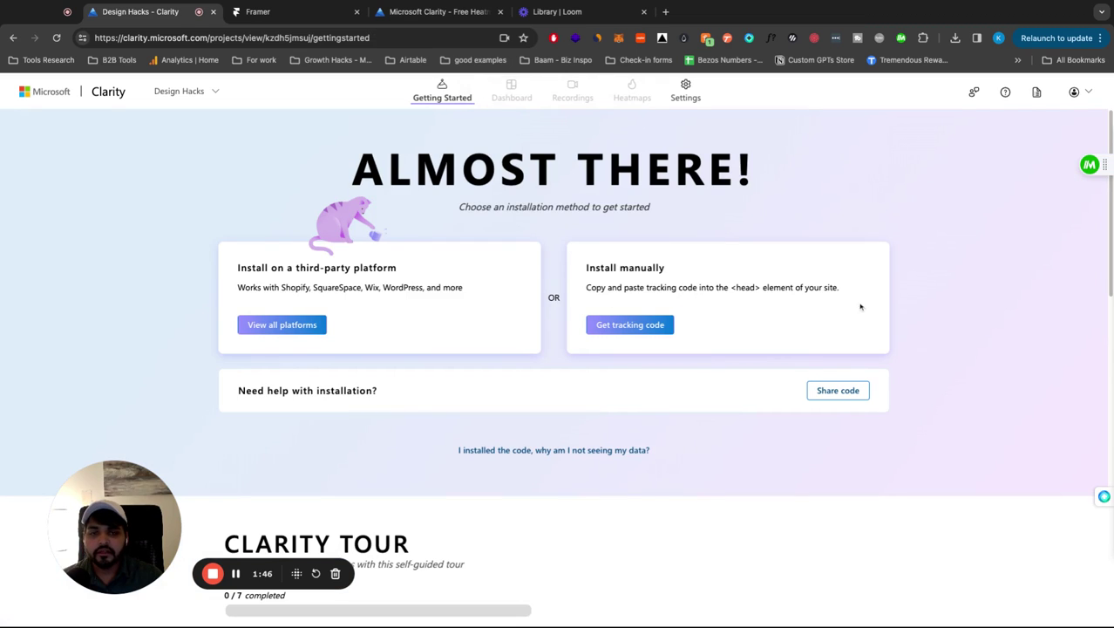
In Framer, bring up Site Settings and scroll to the Home page custom code.
click(270, 13)
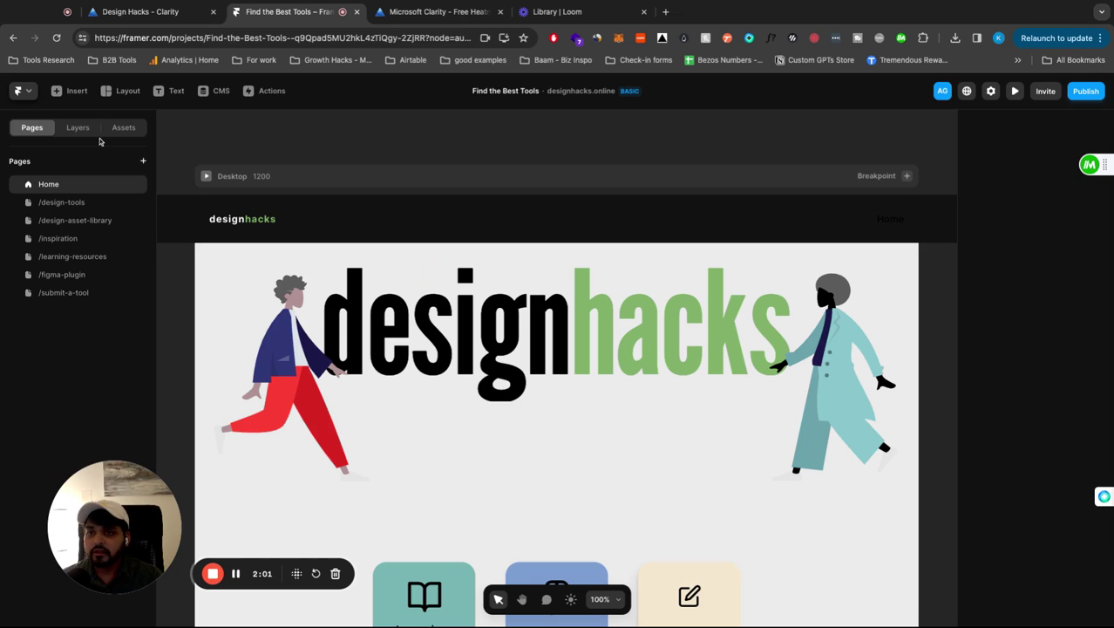
click(26, 92)
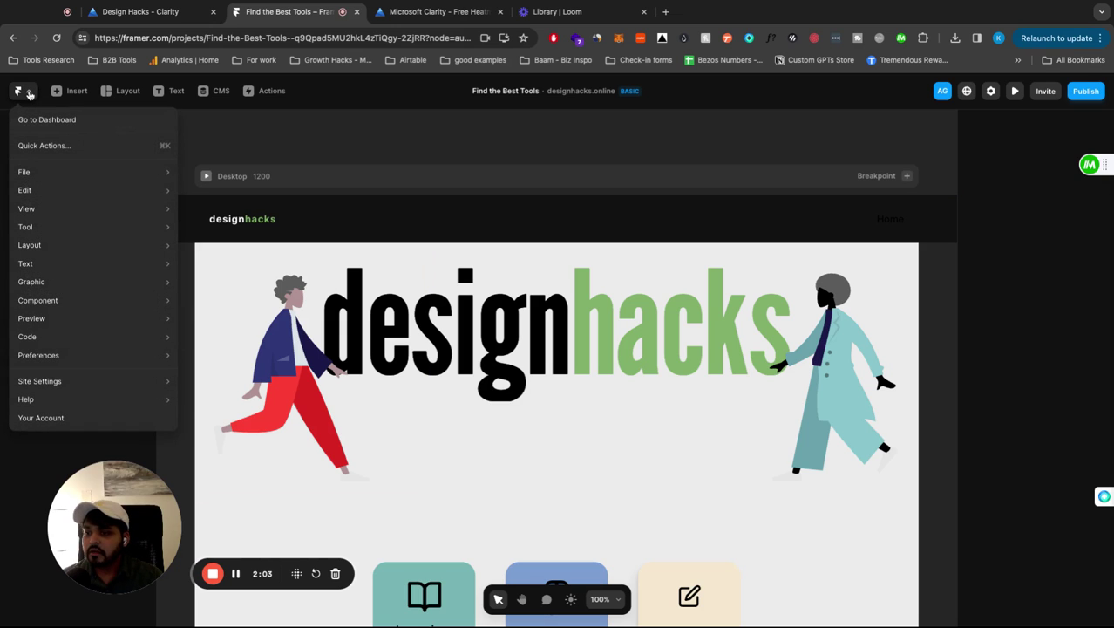
mouse_move(77, 381)
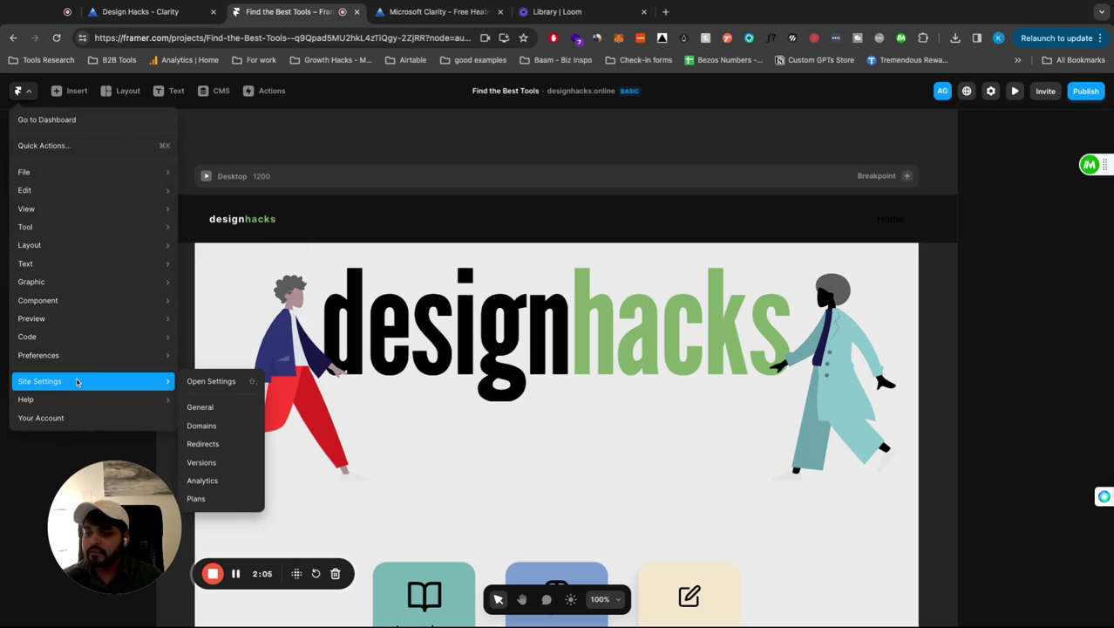
click(211, 384)
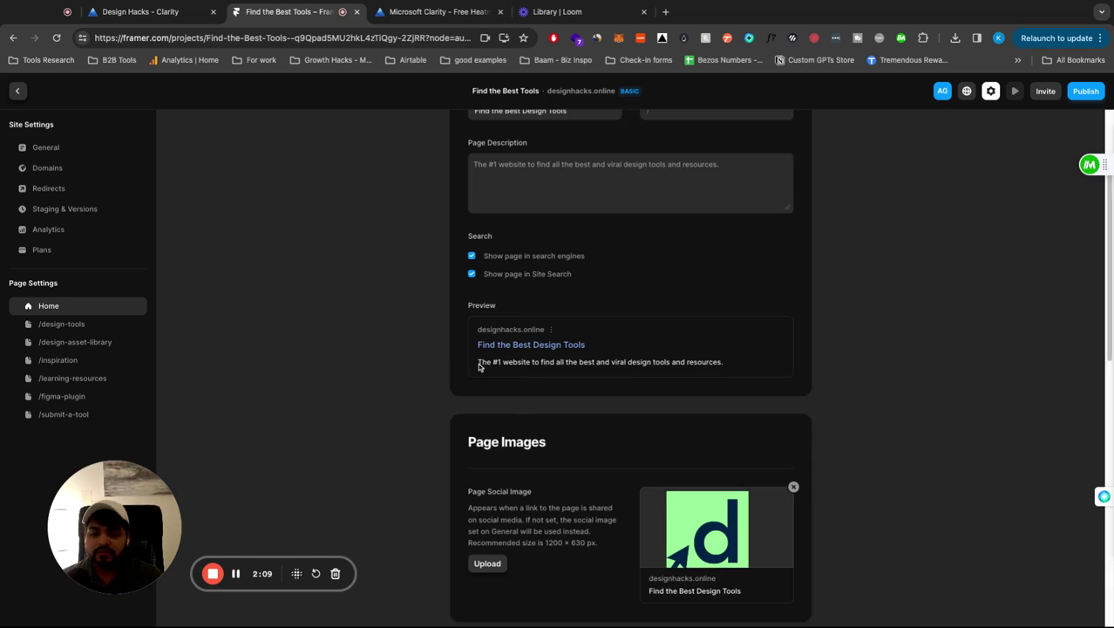
scroll(454, 362, down, 3)
scroll(454, 362, down, 5)
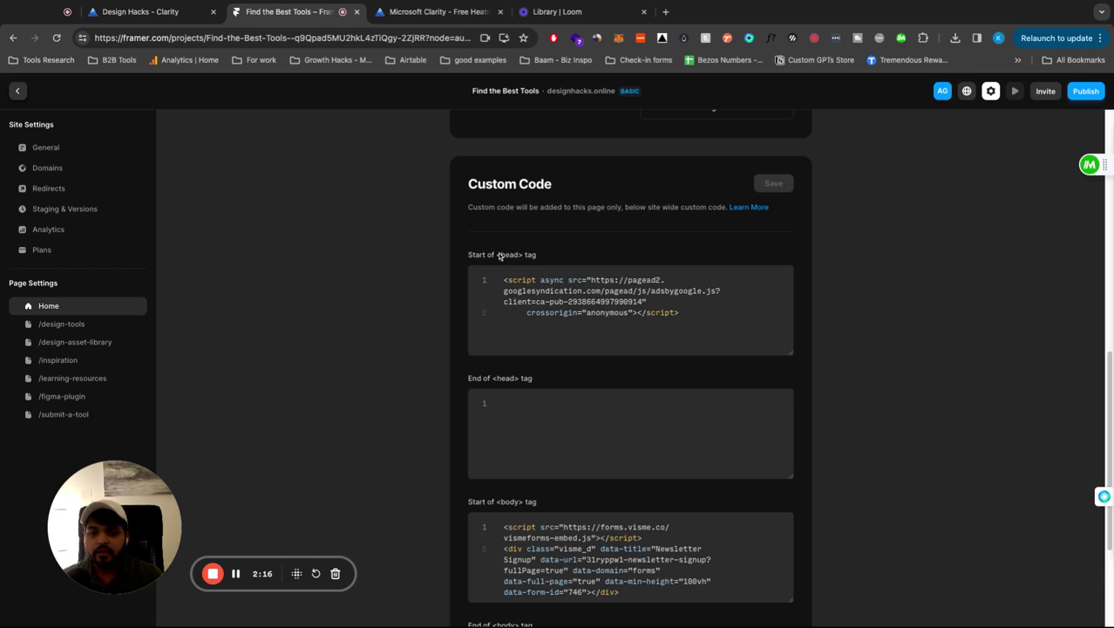
Paste the Clarity script into the Start of <head> code box and publish the site.
click(713, 317)
key(Return)
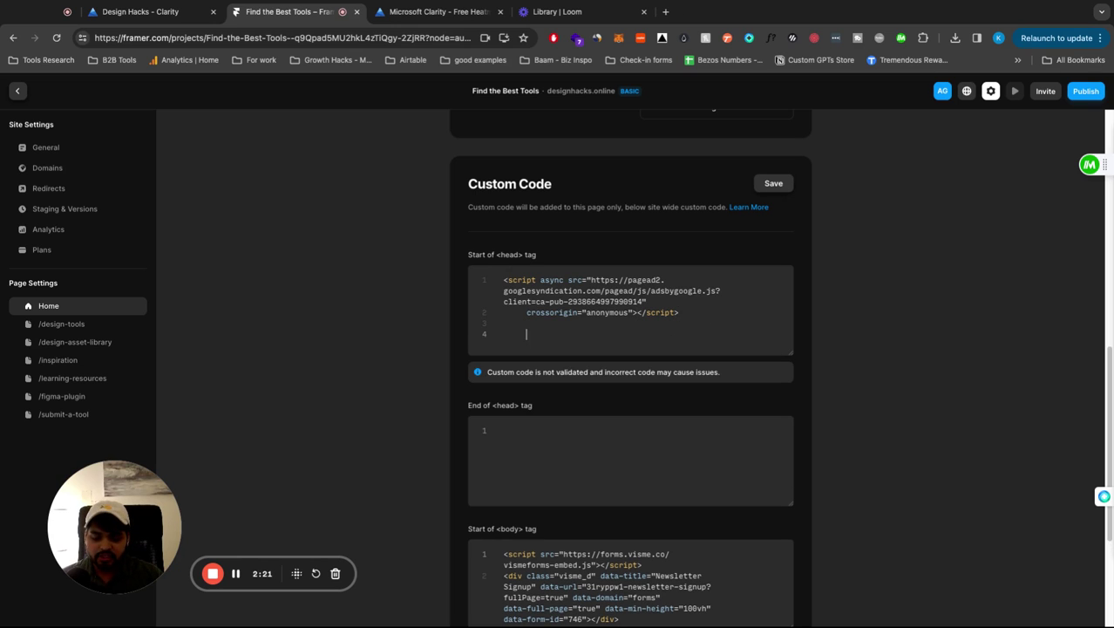
key(ctrl+v)
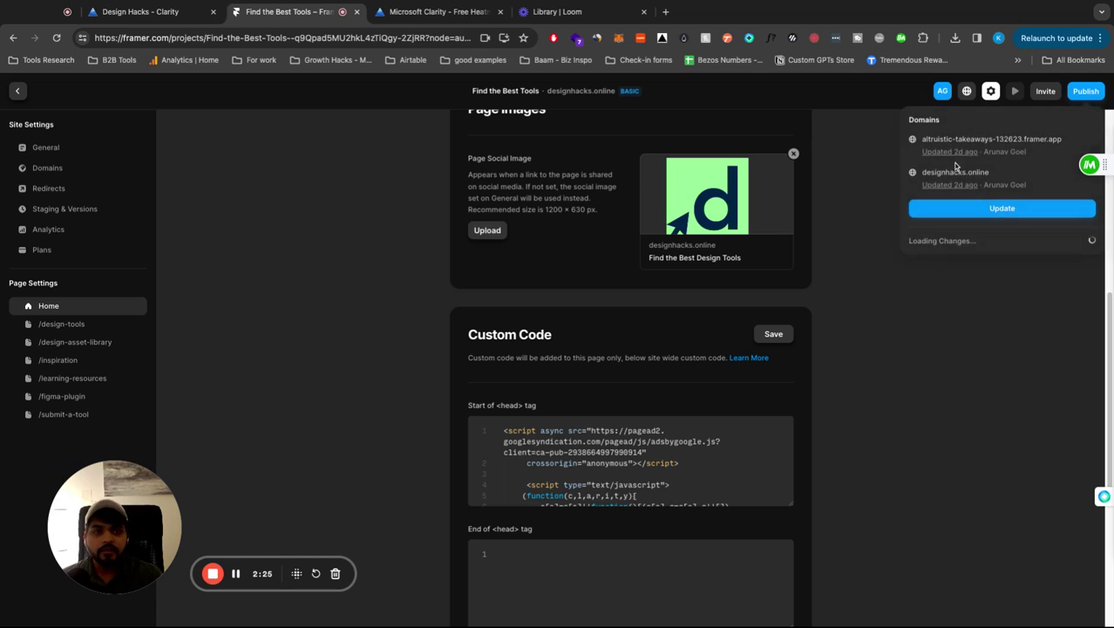
click(1003, 207)
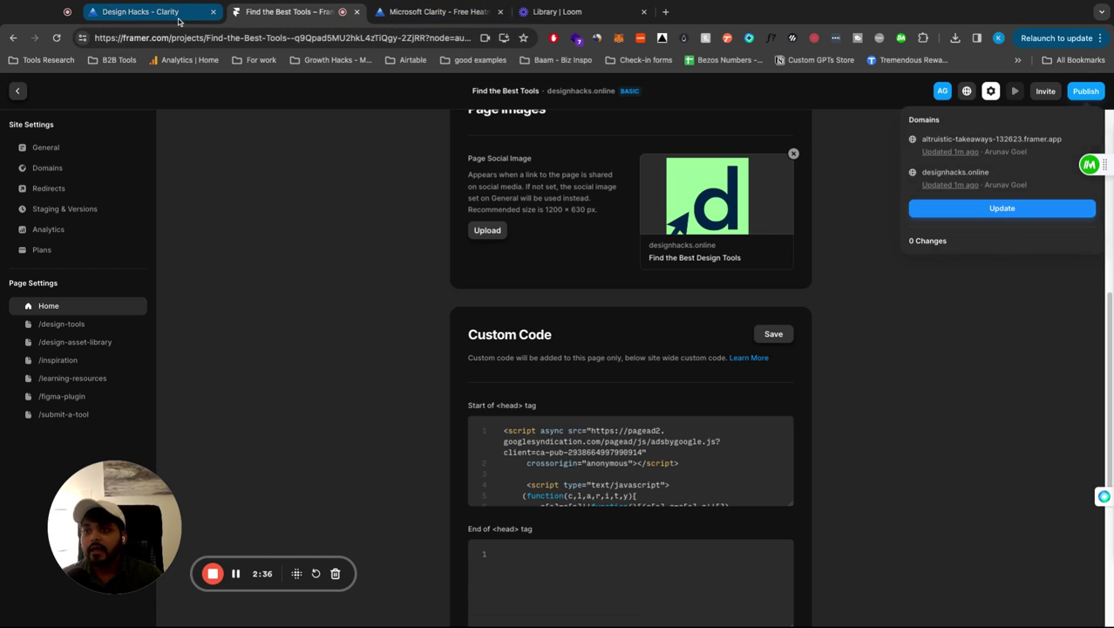
click(143, 11)
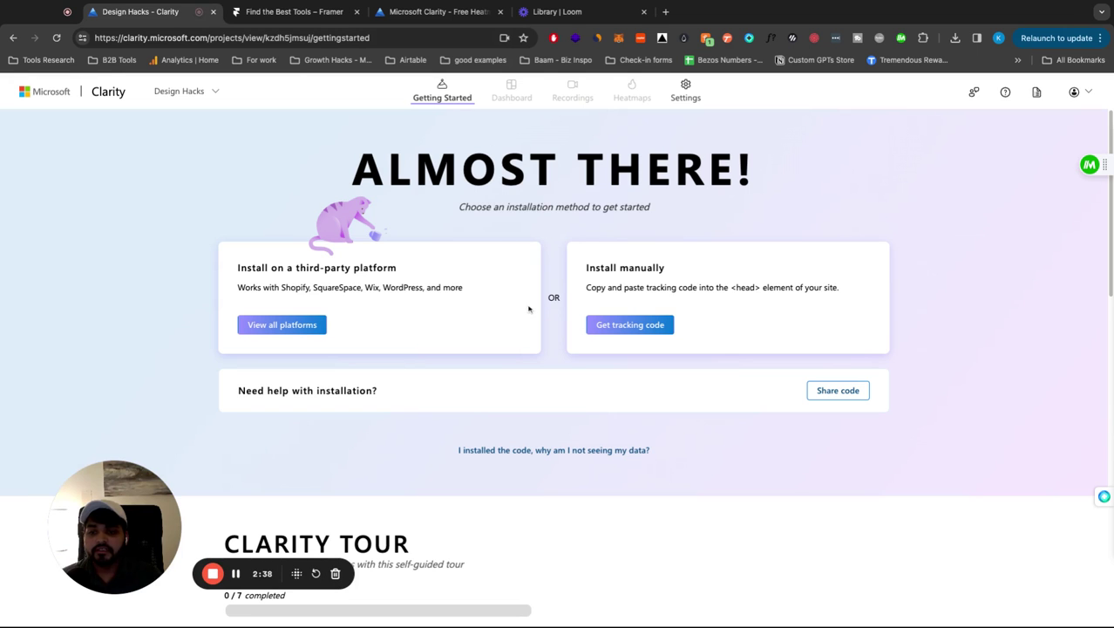
scroll(523, 361, down, 8)
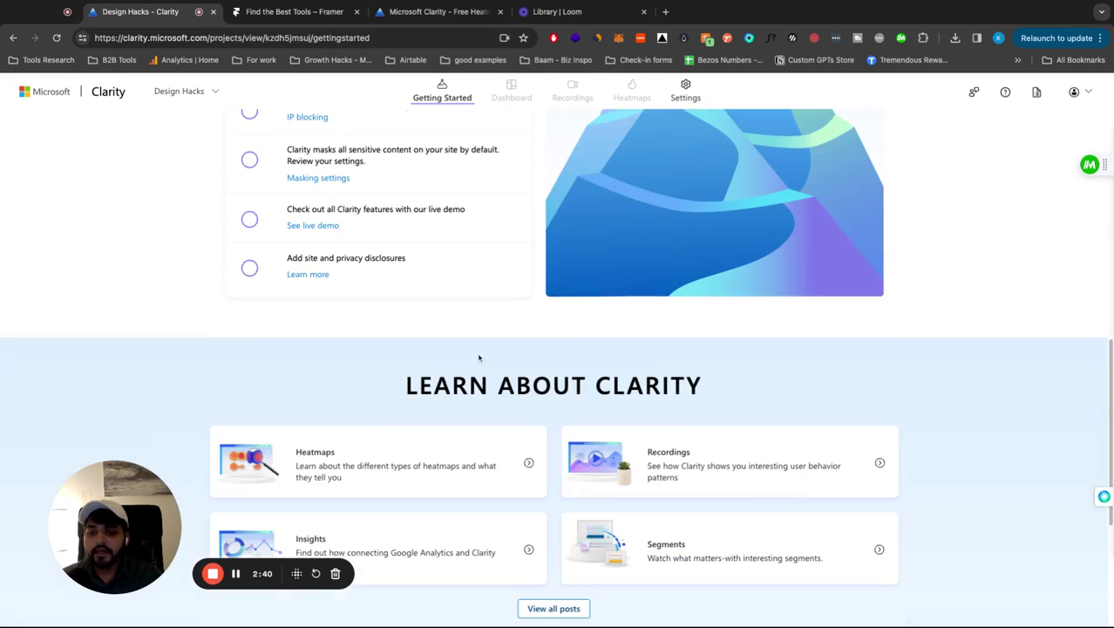
scroll(479, 357, up, 5)
scroll(517, 311, up, 2)
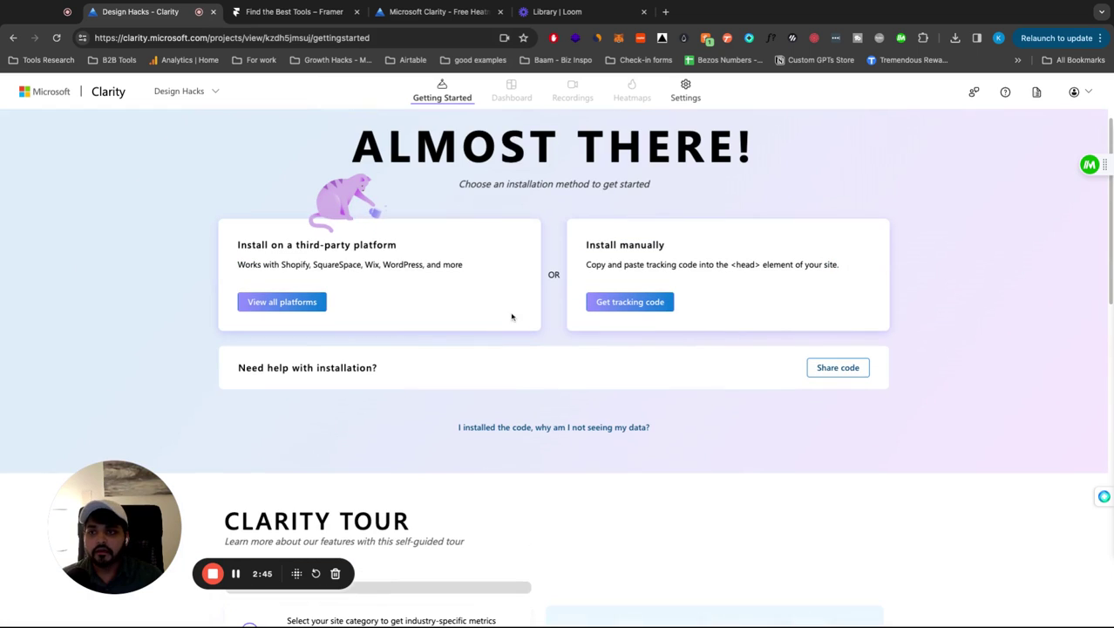
scroll(558, 423, down, 1)
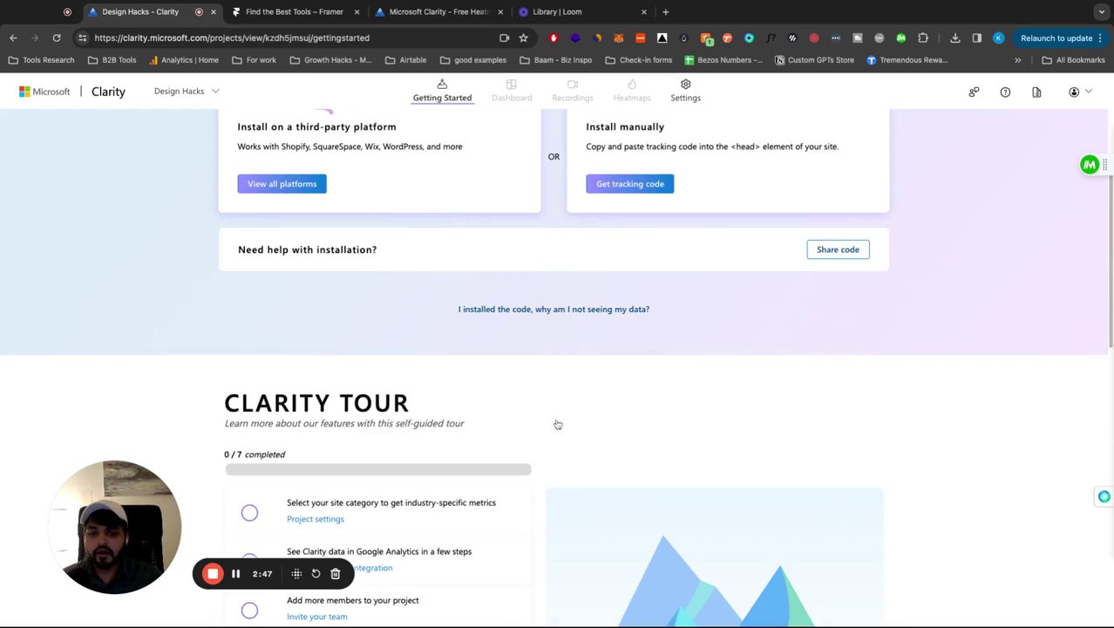
scroll(396, 387, down, 3)
scroll(394, 386, down, 4)
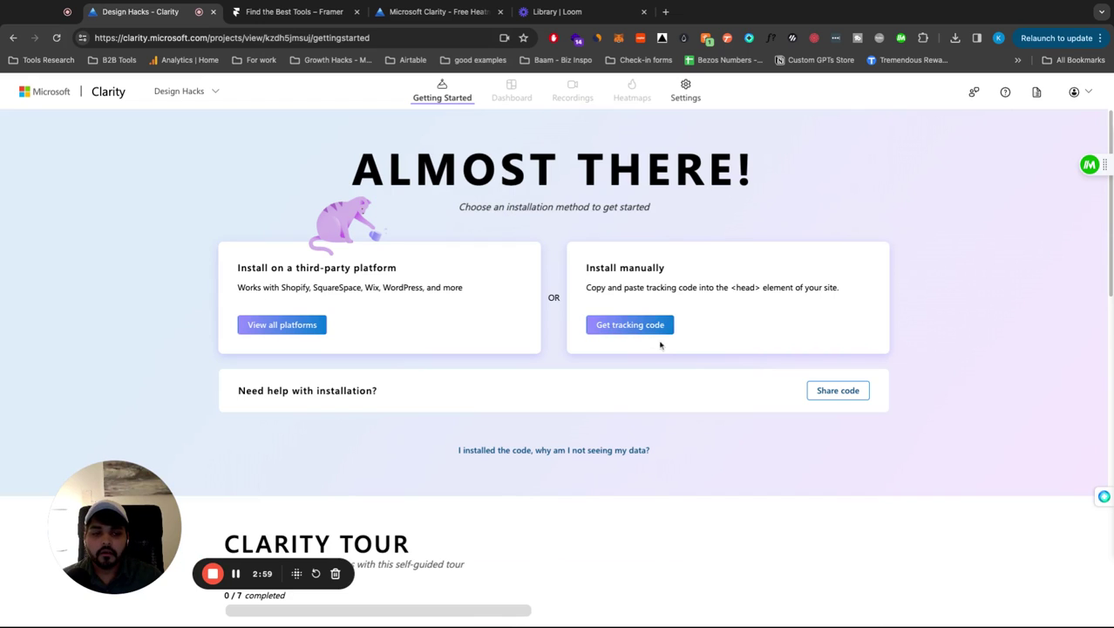
click(685, 89)
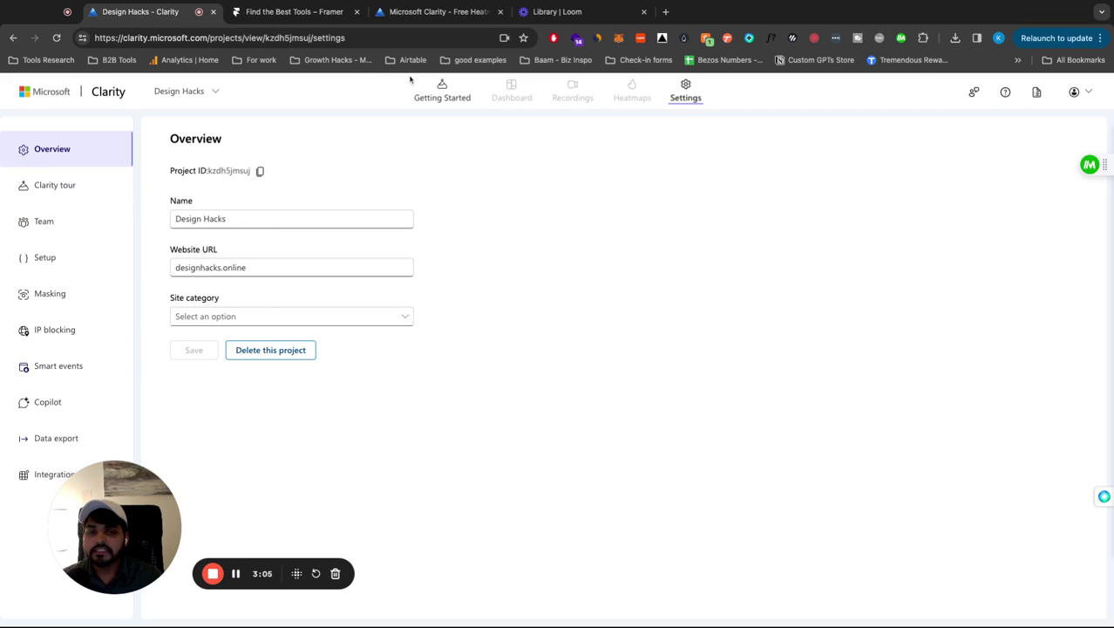
click(436, 92)
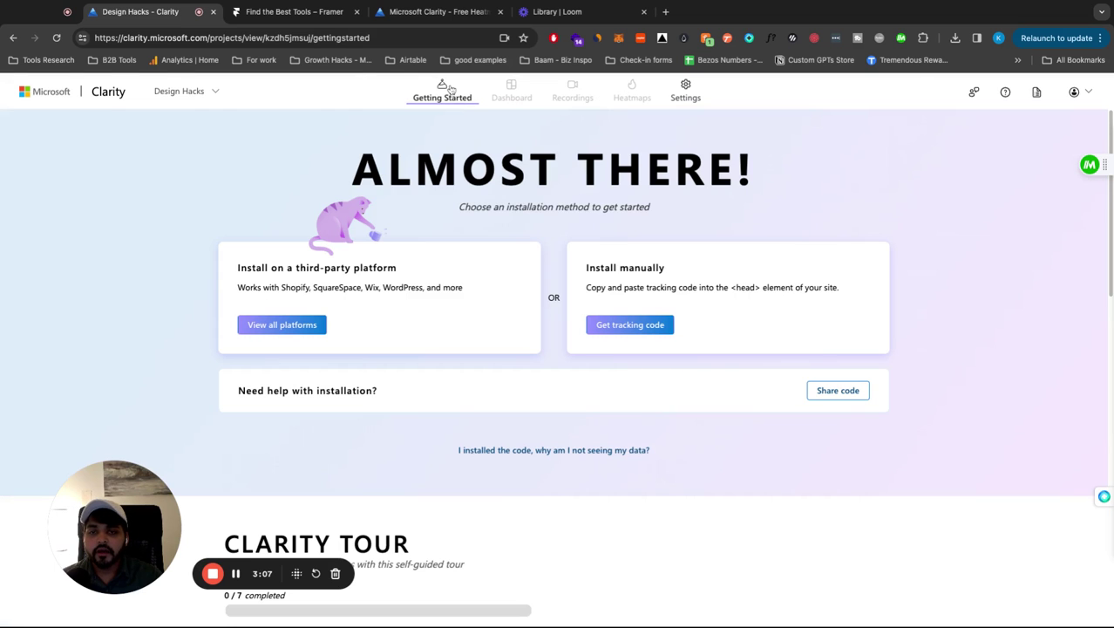
Close the domains publishing panel and save the Home page custom code.
click(297, 11)
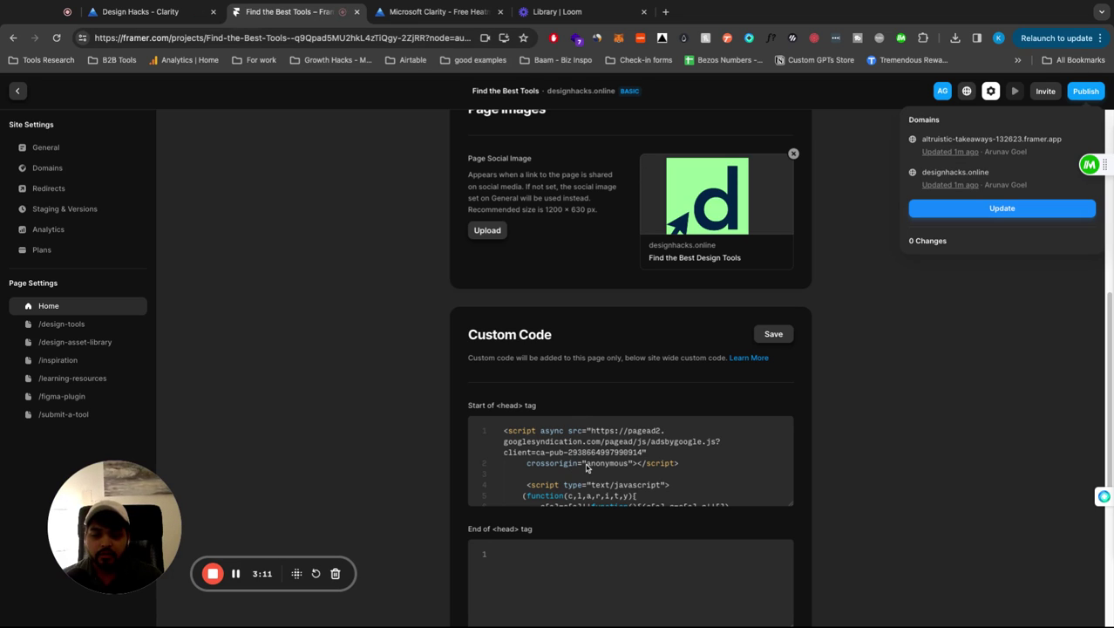
click(592, 501)
scroll(596, 488, down, 2)
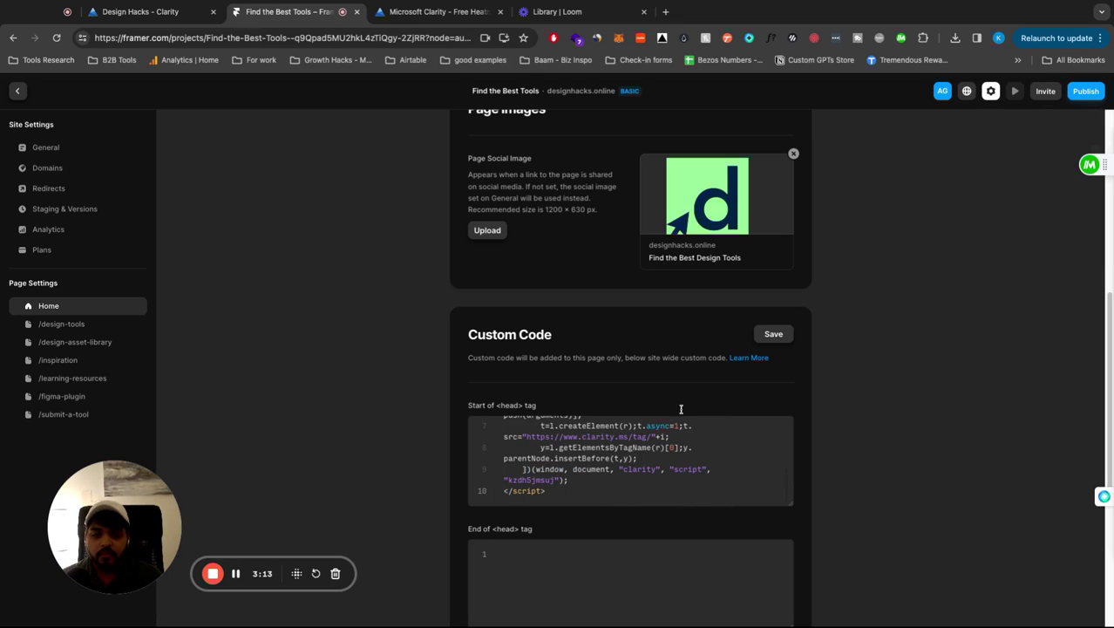
scroll(603, 472, up, 2)
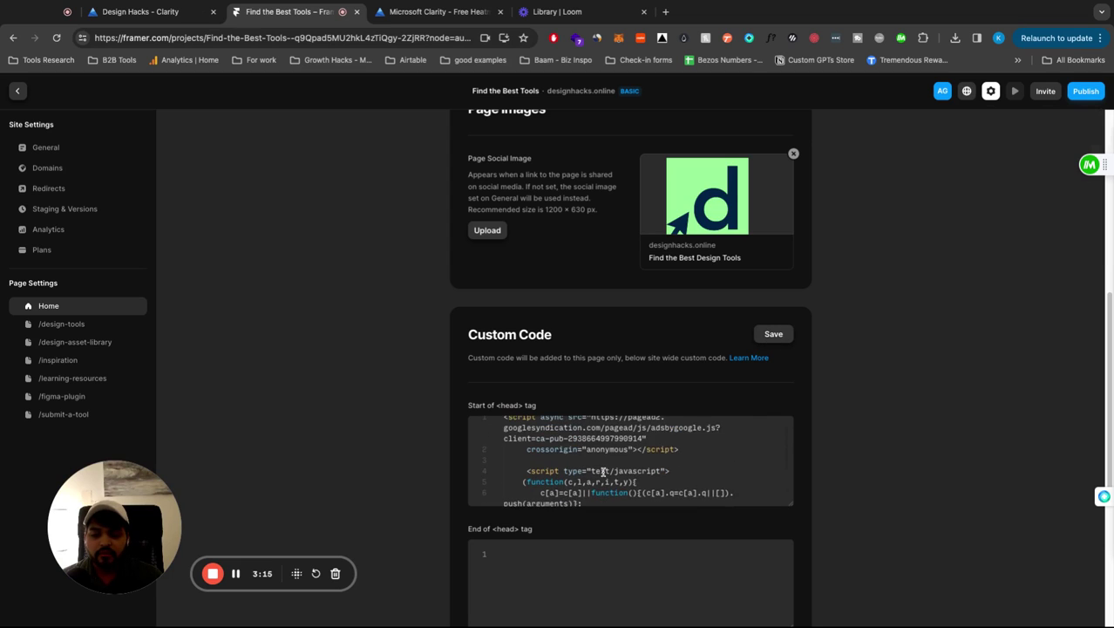
scroll(641, 465, down, 5)
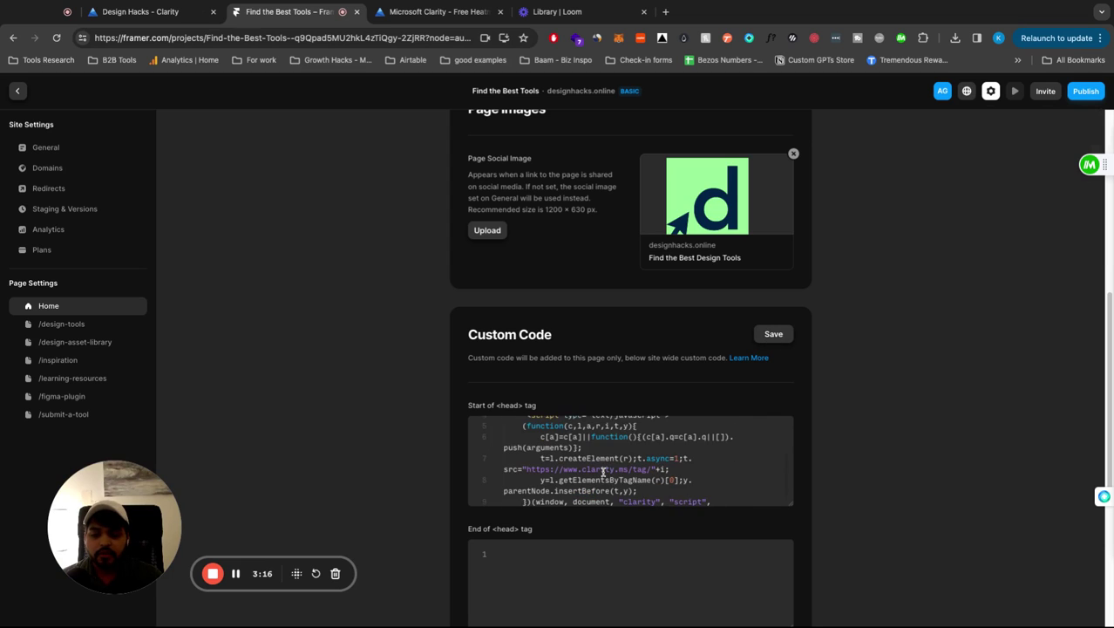
click(761, 335)
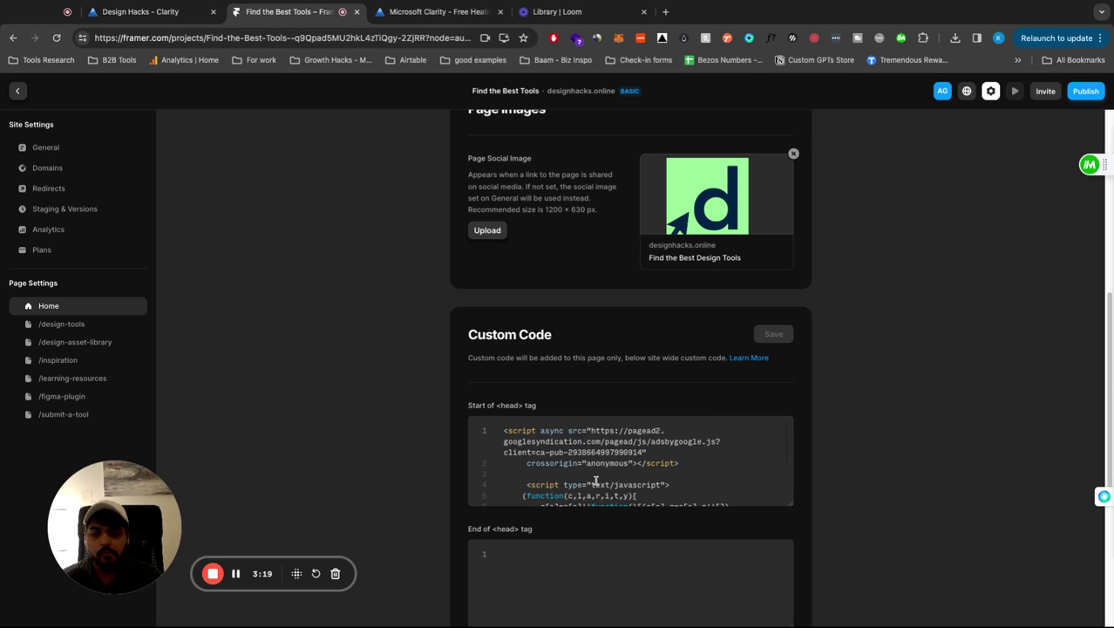
Publish the saved update to the live designhacks.online site.
scroll(596, 480, down, 1)
scroll(596, 478, down, 3)
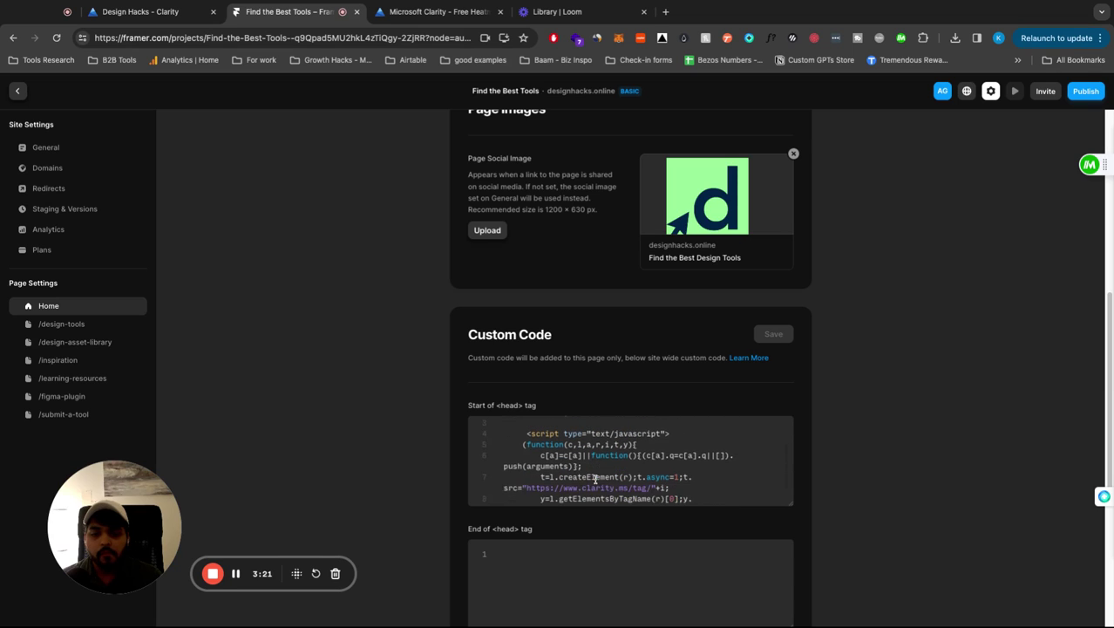
click(1085, 92)
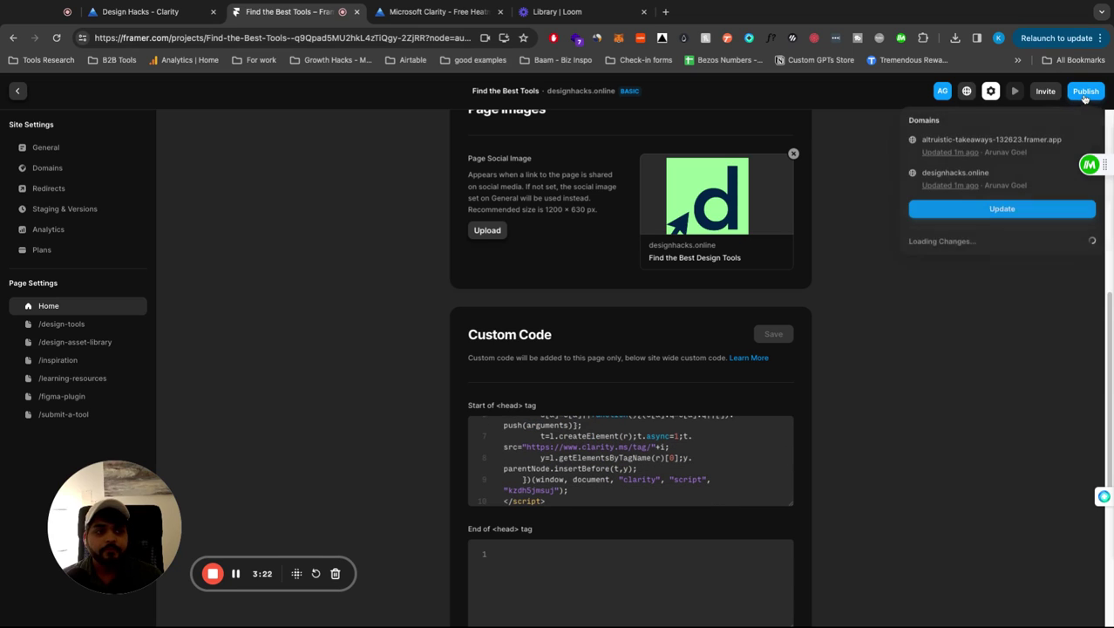
click(1012, 214)
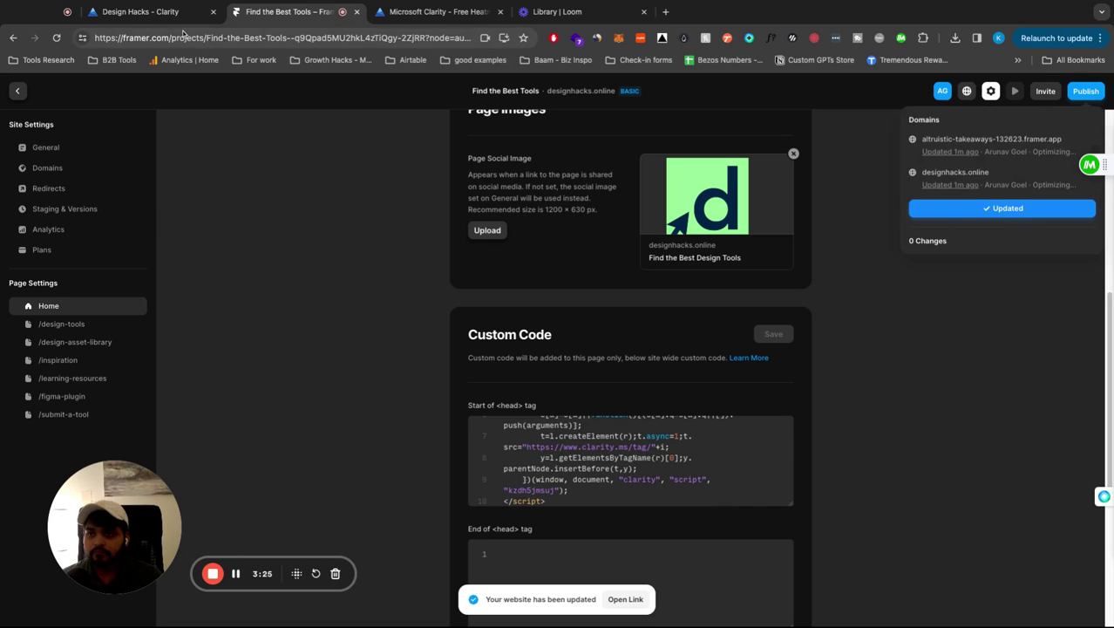
click(436, 12)
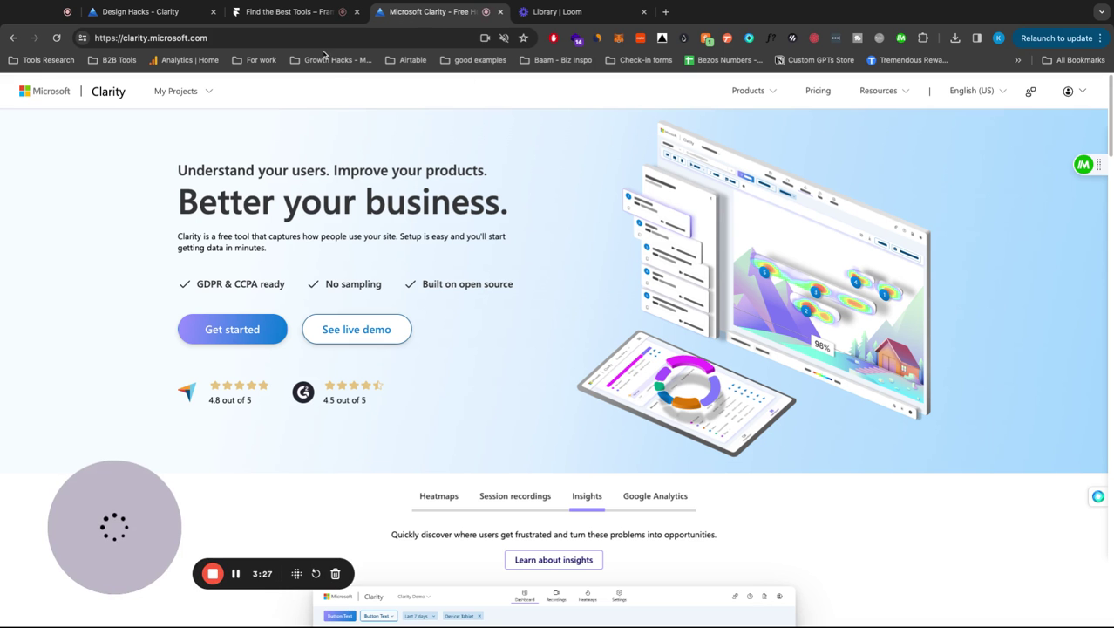
Read the Clarity guide on verifying the installation.
click(288, 12)
click(143, 11)
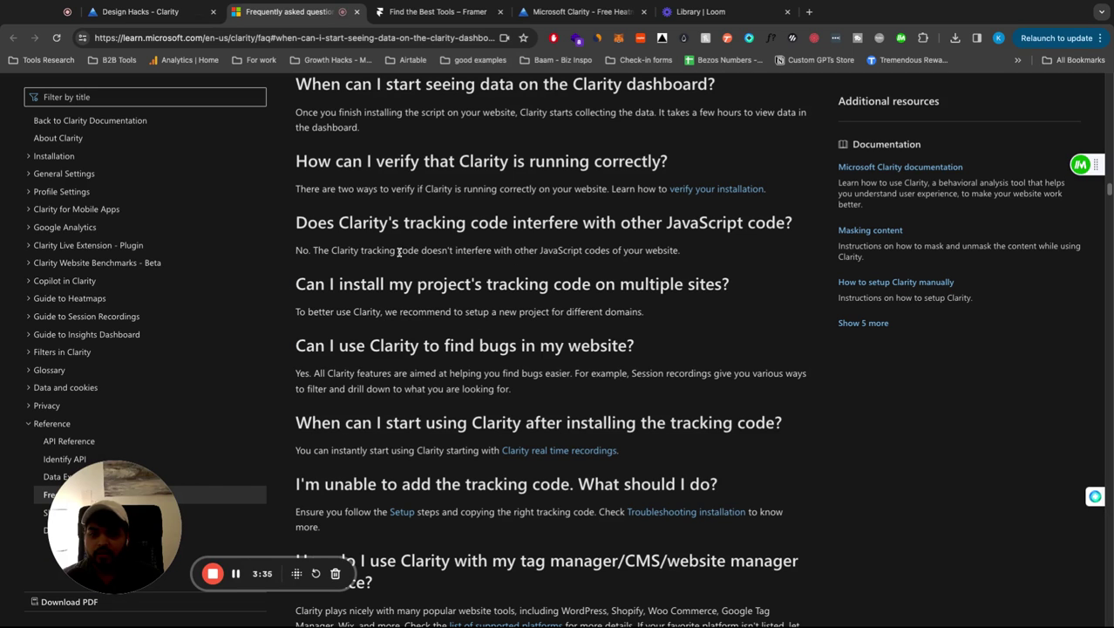
click(691, 191)
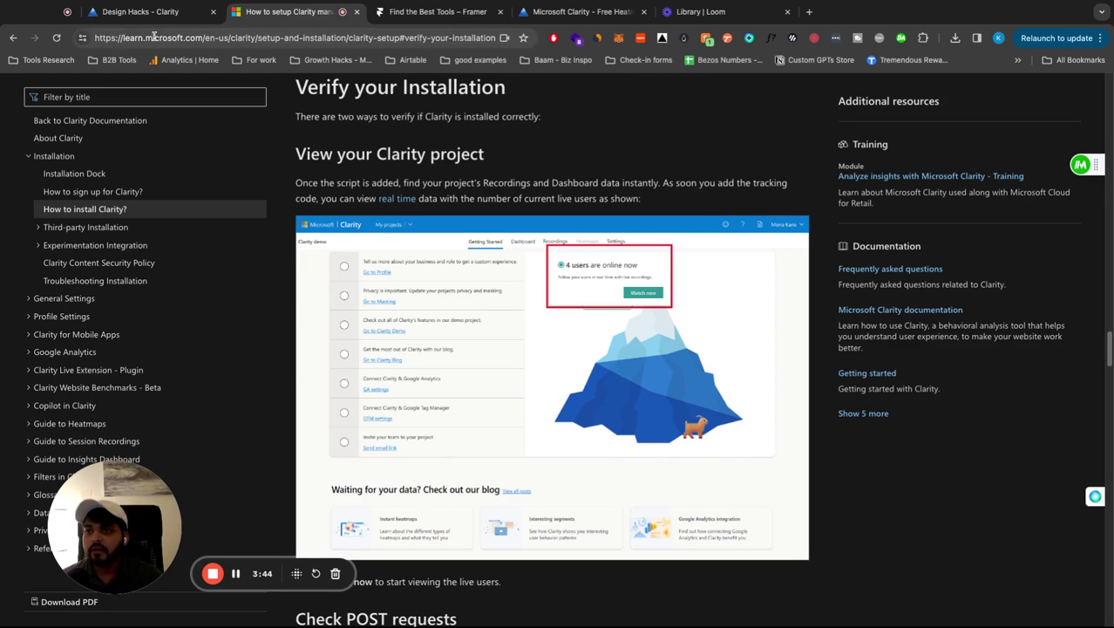
Go from the Design Hacks getting-started page to the list of all Clarity projects.
click(144, 12)
scroll(424, 288, up, 3)
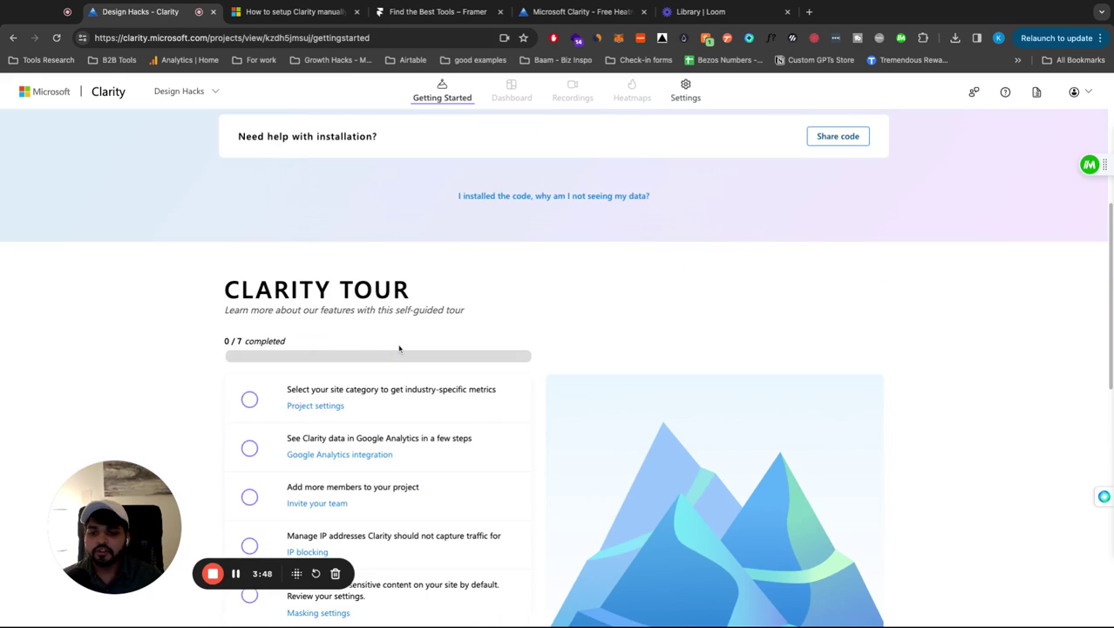
scroll(399, 348, down, 3)
scroll(380, 356, up, 5)
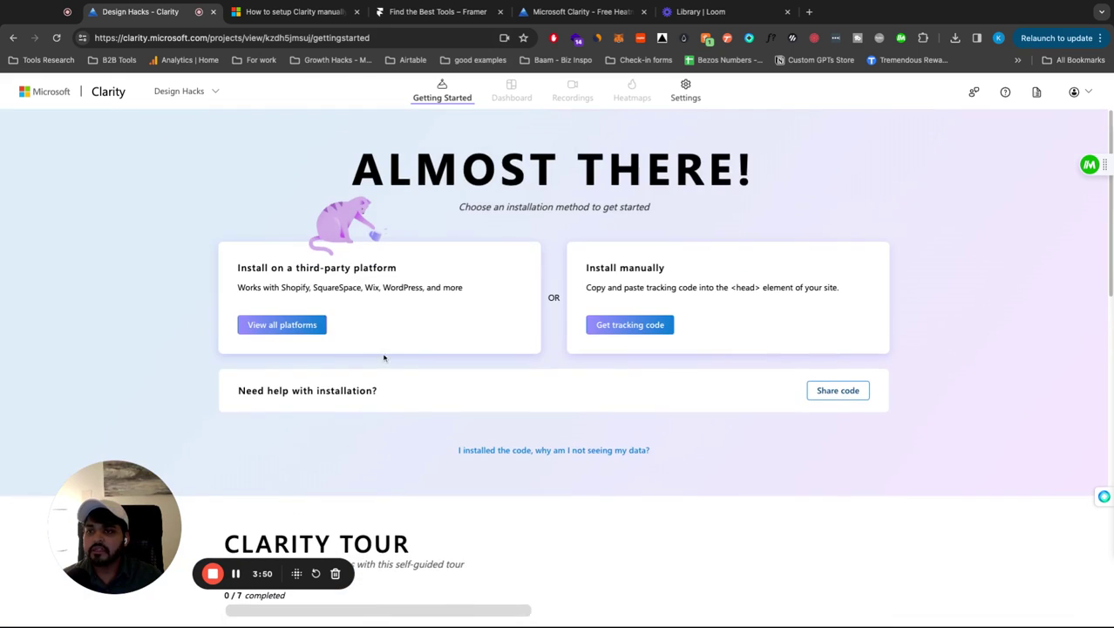
click(177, 91)
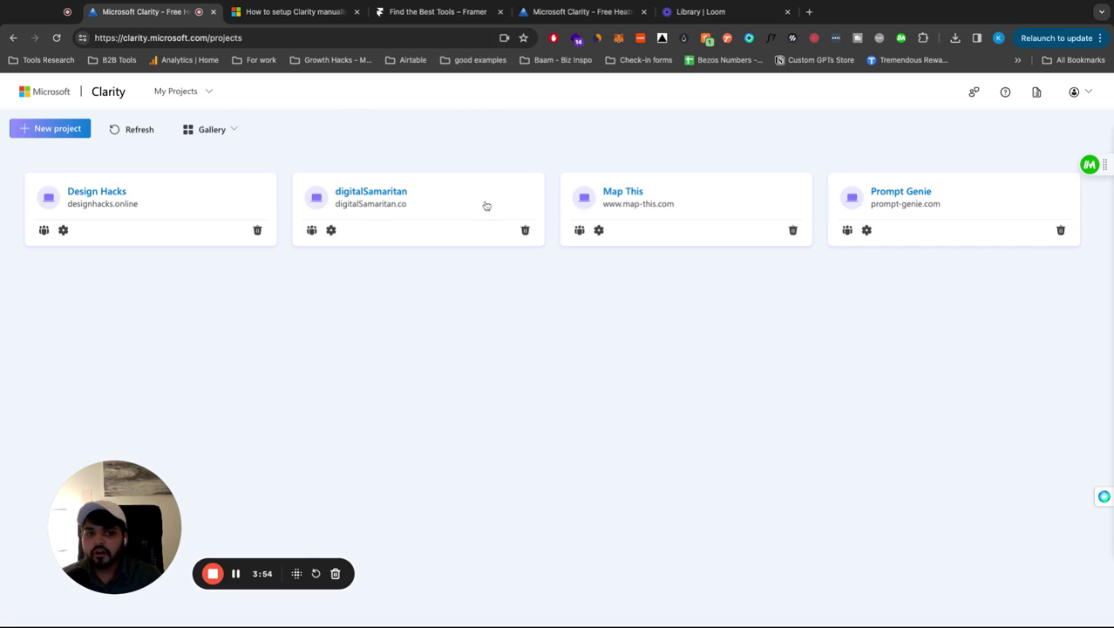
Review the digitalSamaritan project dashboard, then go to its Recordings list.
click(437, 207)
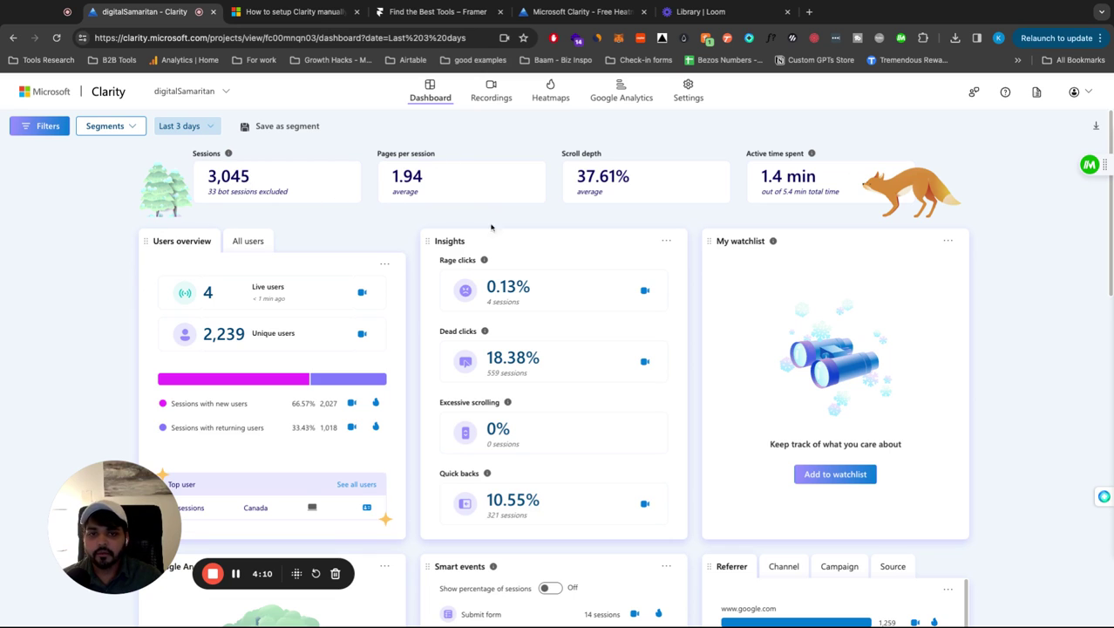
scroll(611, 262, down, 9)
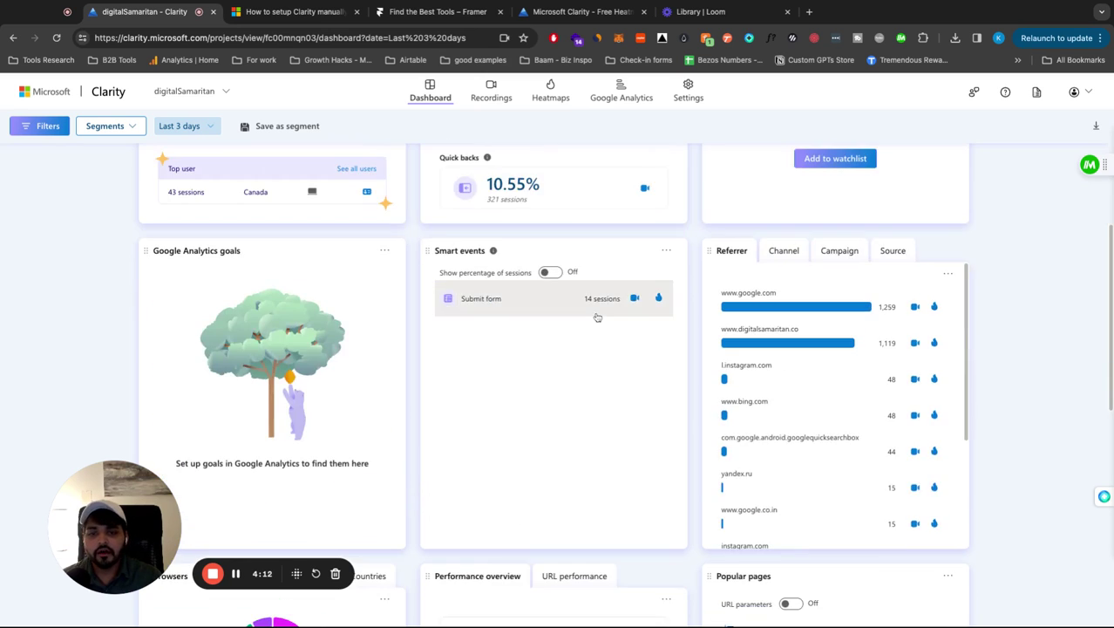
scroll(551, 330, up, 4)
scroll(551, 329, up, 5)
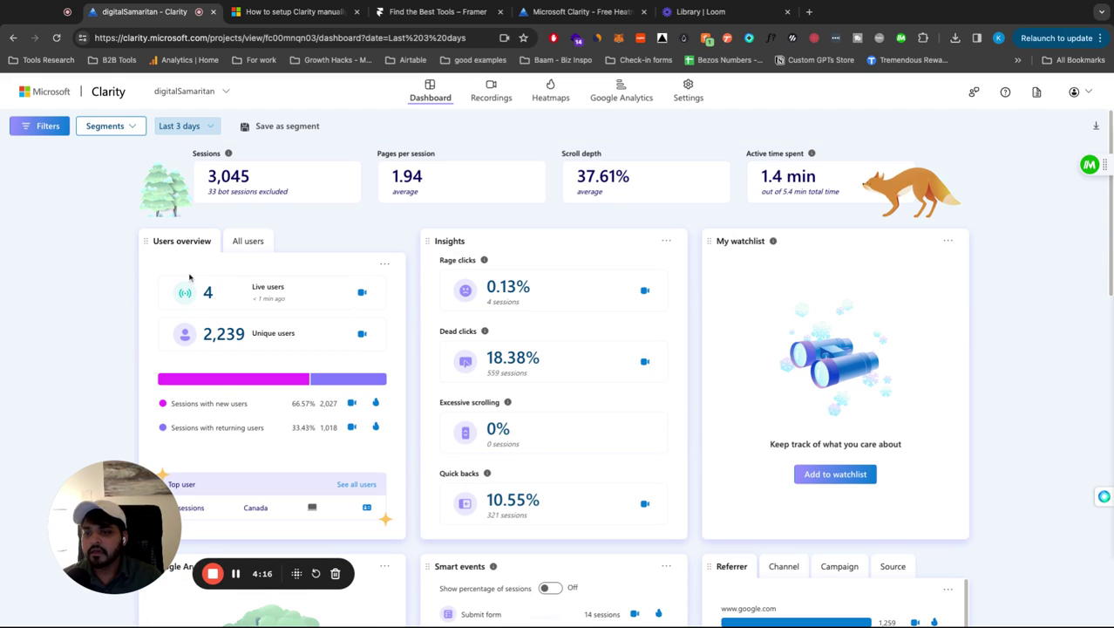
scroll(296, 377, down, 3)
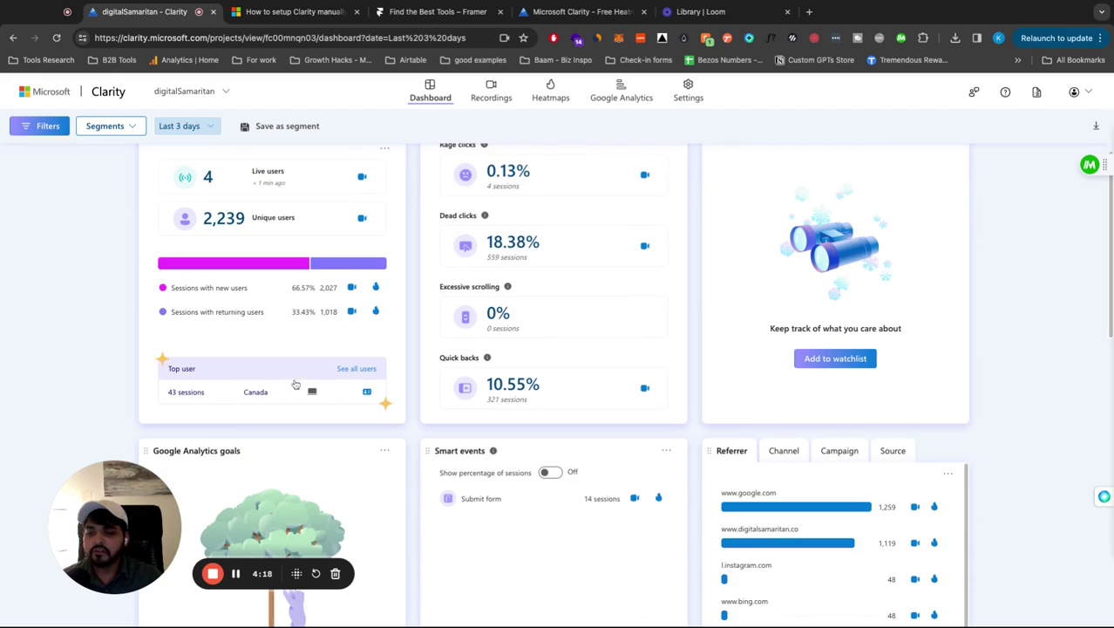
scroll(377, 375, up, 3)
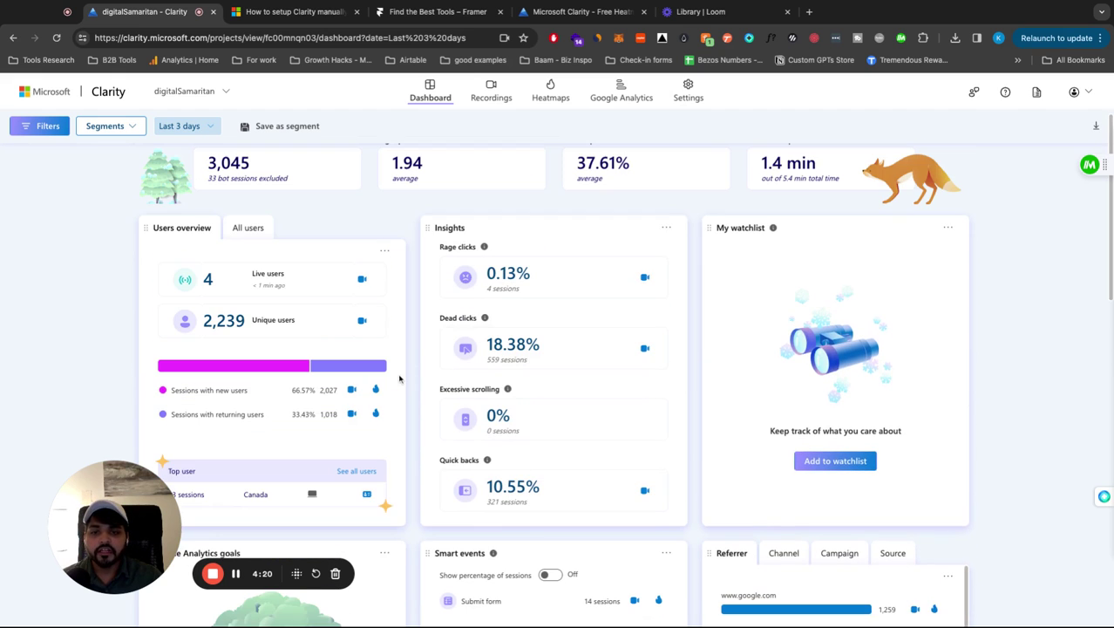
scroll(451, 385, down, 5)
scroll(491, 404, down, 6)
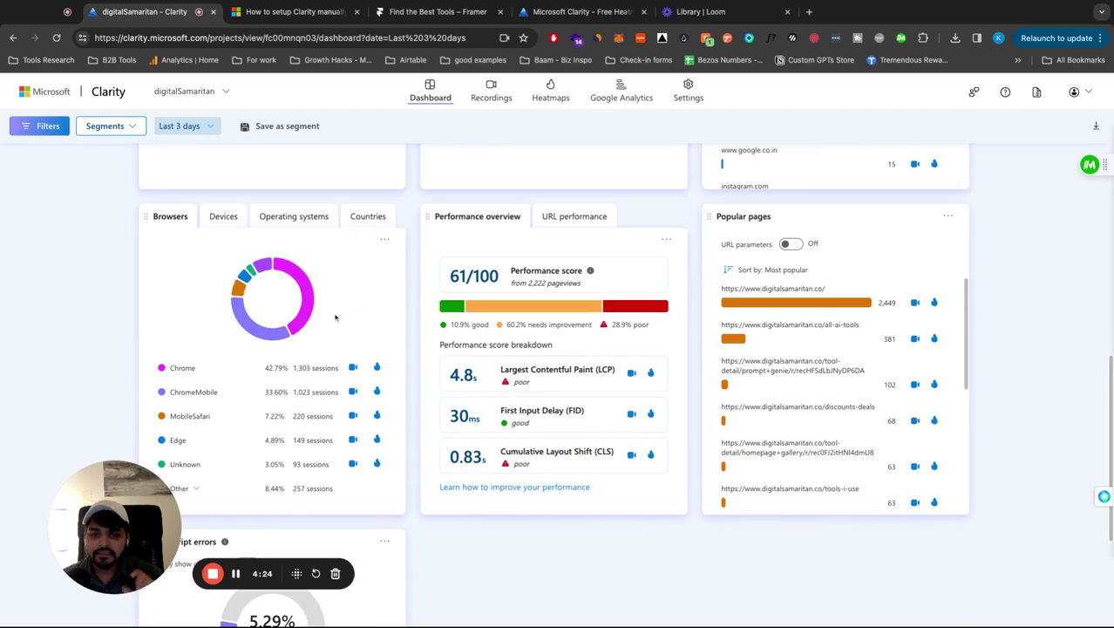
scroll(558, 383, down, 5)
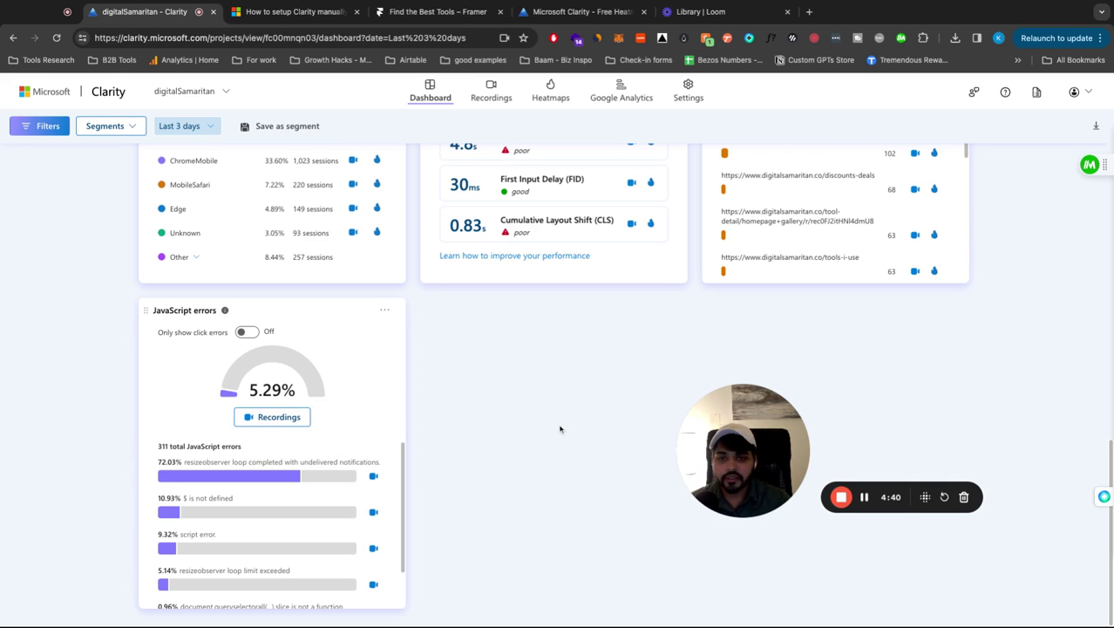
scroll(561, 428, up, 10)
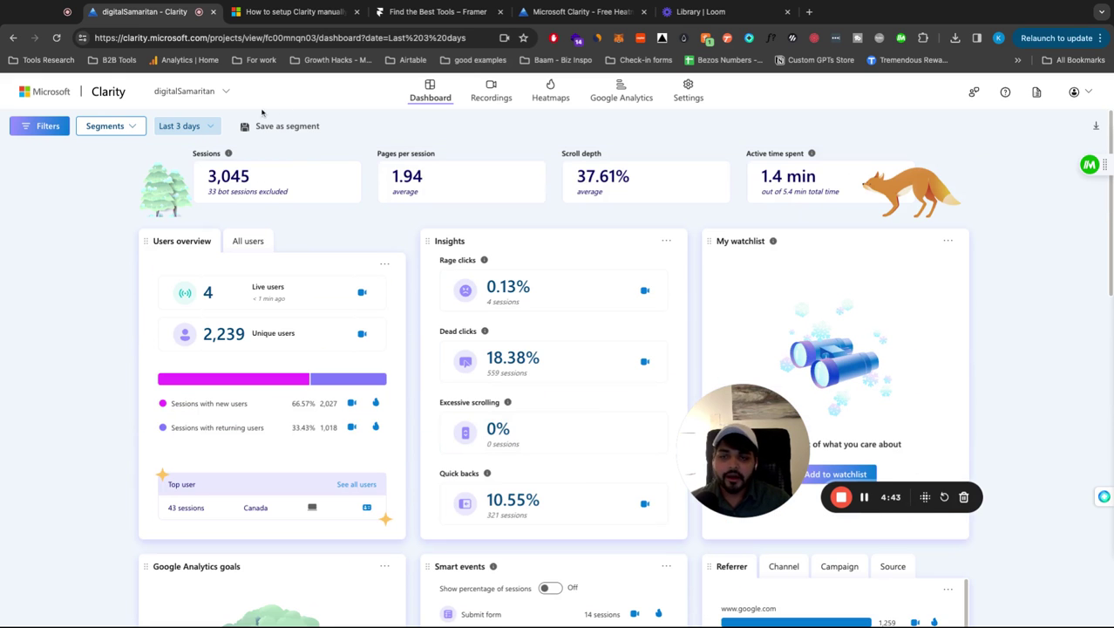
click(490, 97)
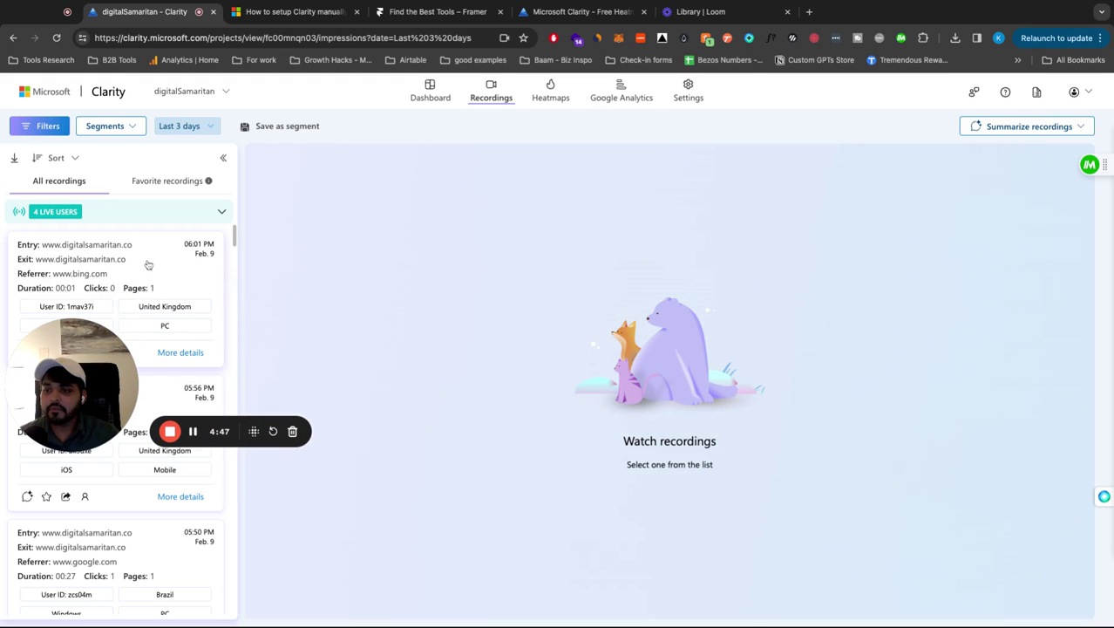
Play the 06:01 PM and 05:56 PM session replays, then go to the Heatmaps page.
click(146, 265)
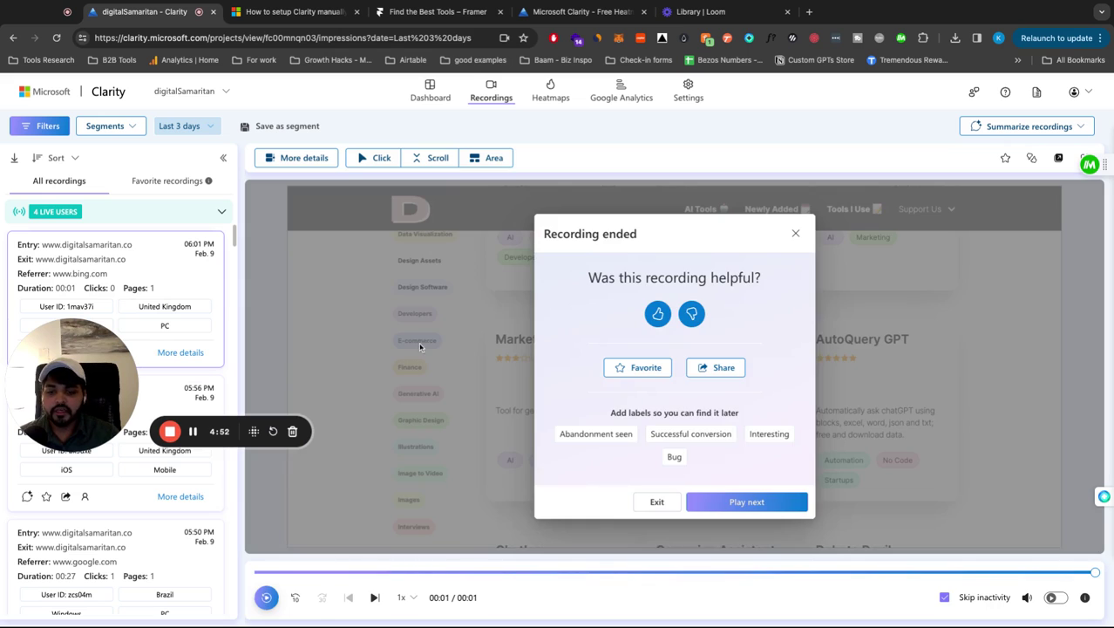
click(171, 394)
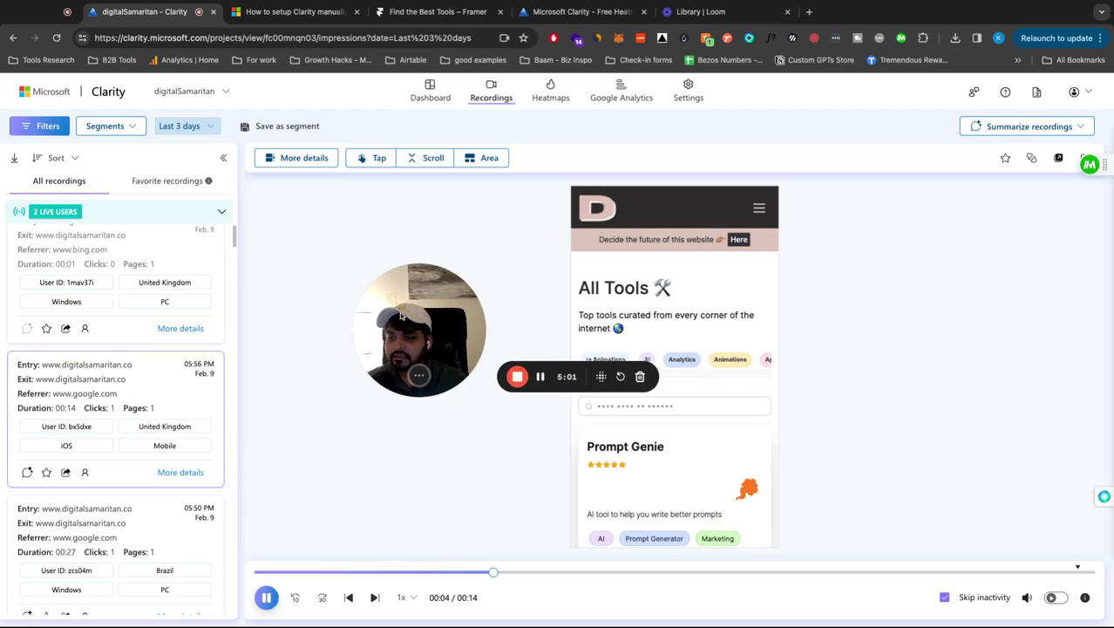
scroll(117, 424, down, 2)
scroll(116, 428, up, 3)
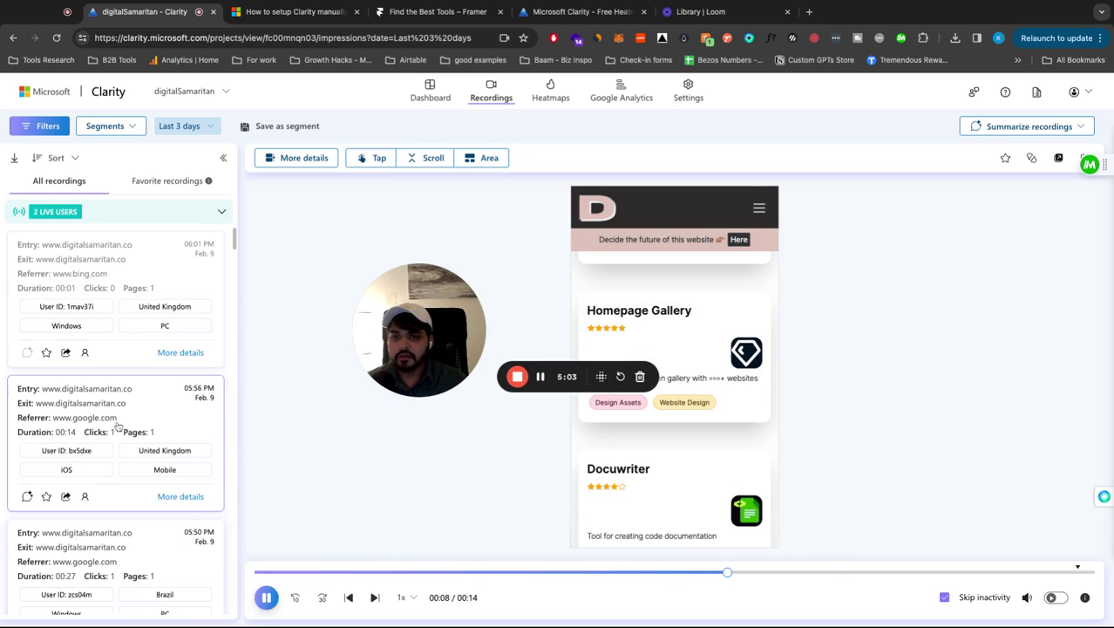
click(550, 92)
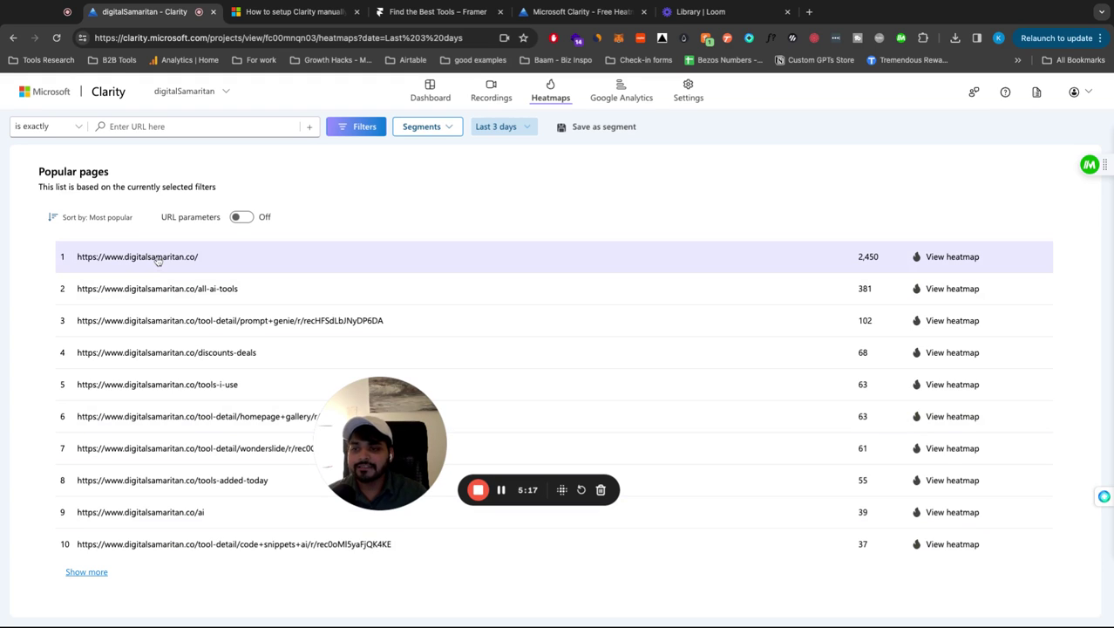
Open the homepage click heatmap and scroll through its 214 elements ranked by clicks.
click(159, 257)
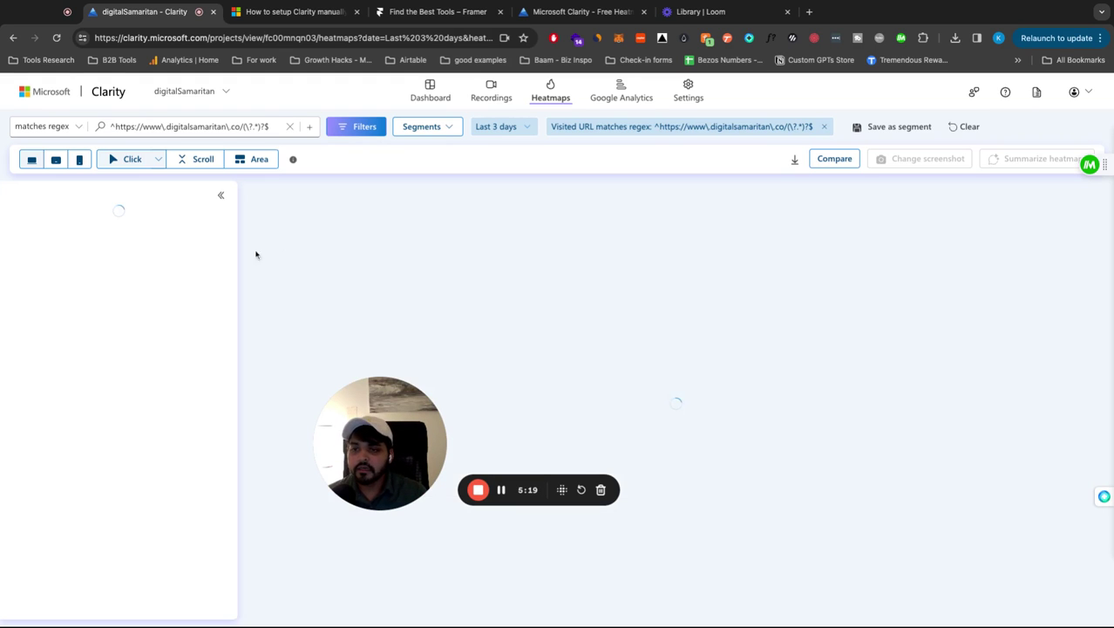
drag(412, 442, 202, 390)
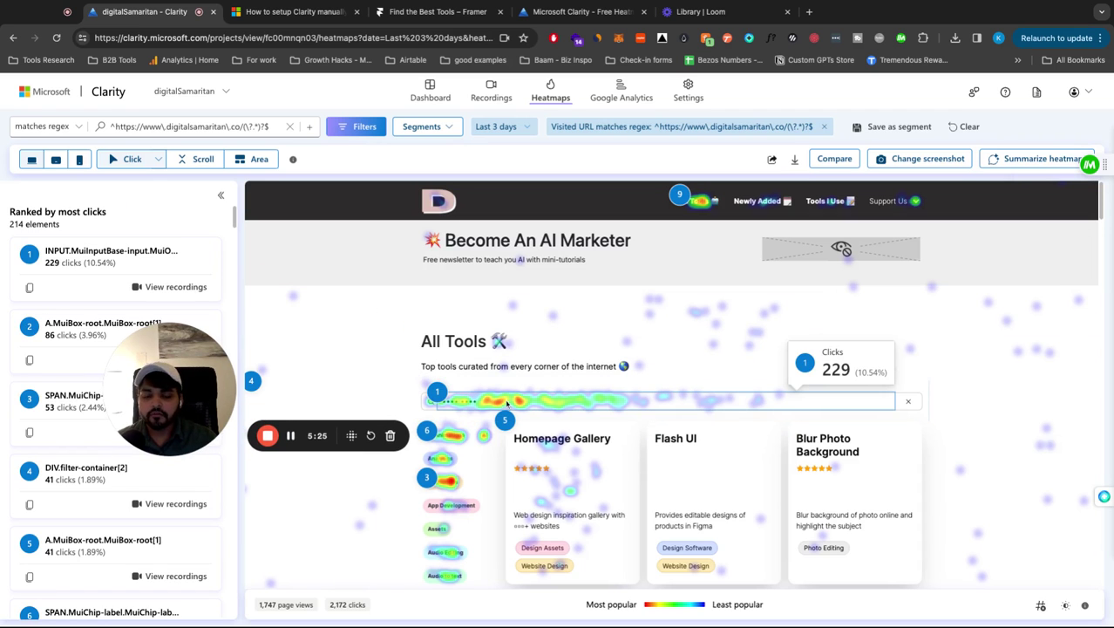
scroll(470, 402, down, 3)
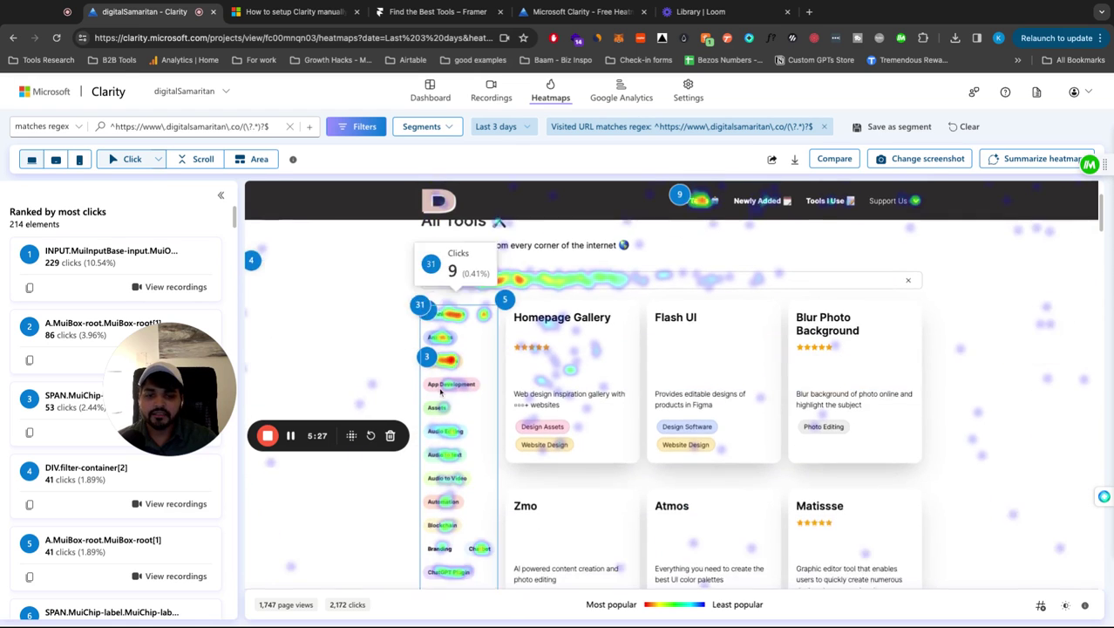
scroll(469, 403, down, 5)
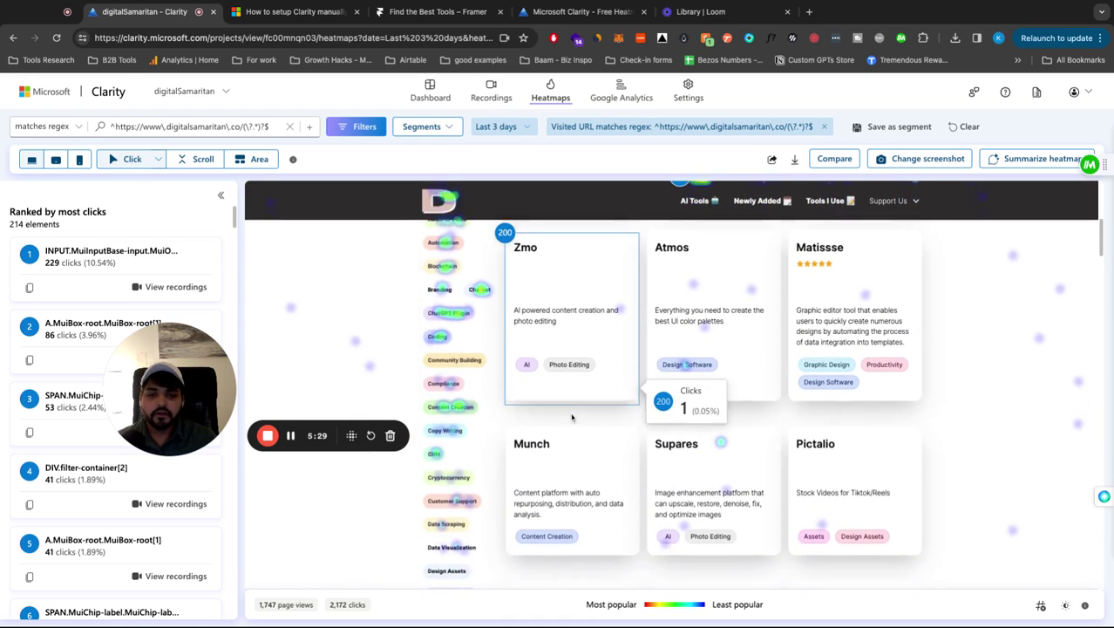
scroll(572, 417, down, 1)
scroll(78, 385, down, 6)
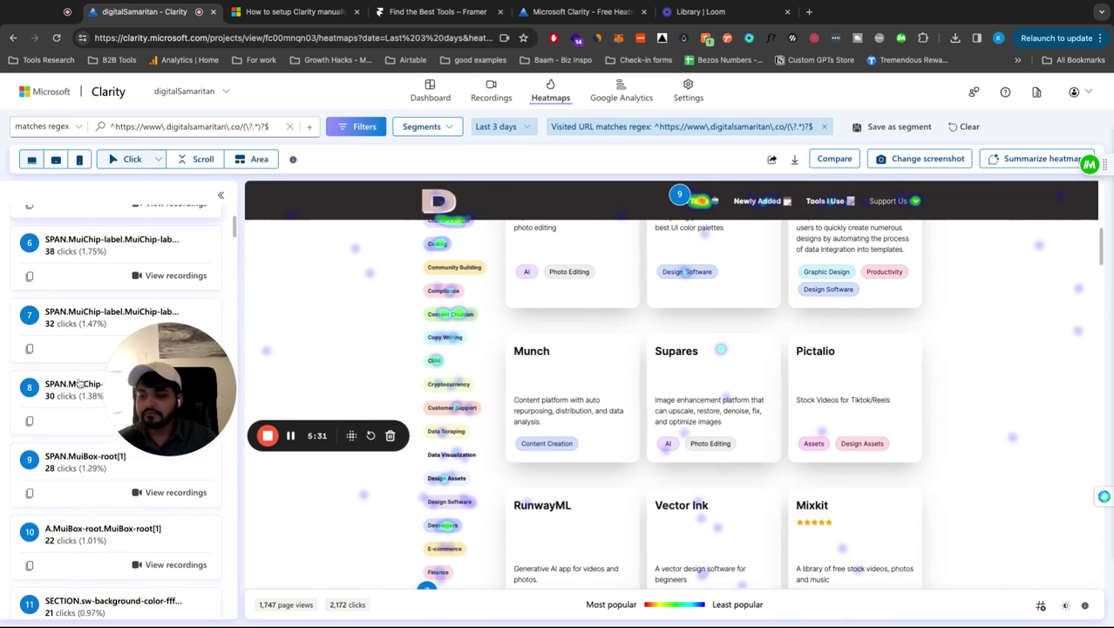
scroll(79, 385, down, 2)
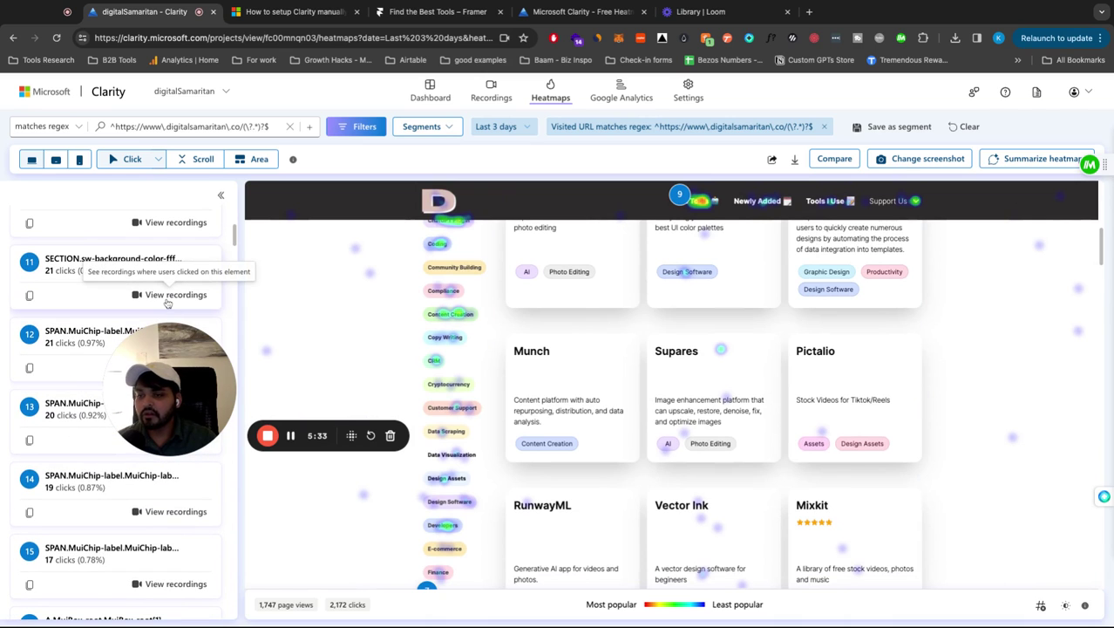
scroll(92, 346, up, 6)
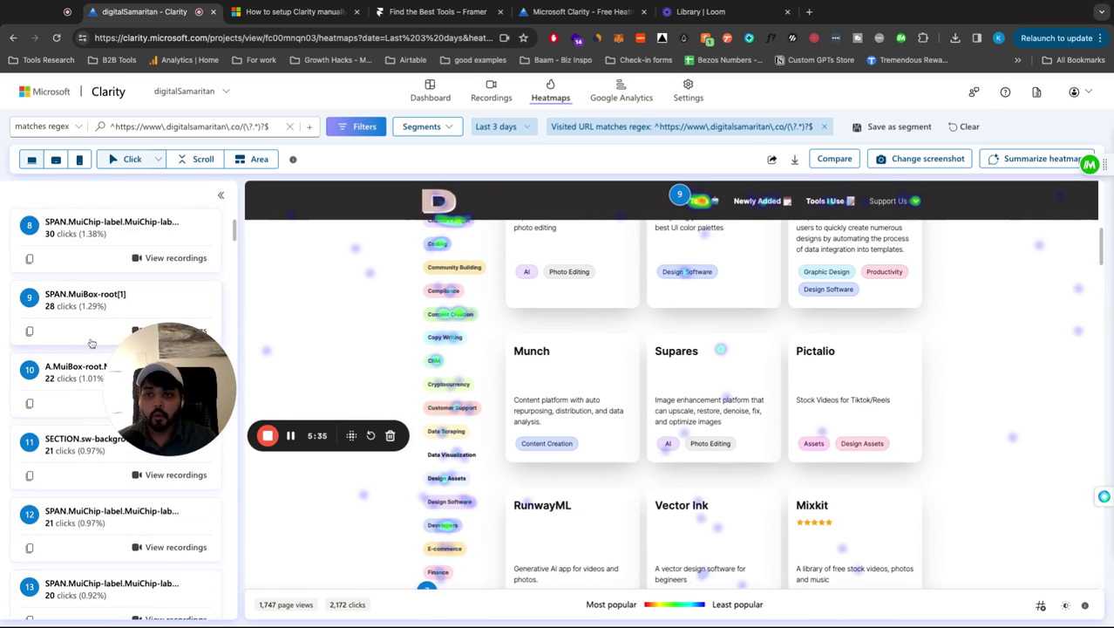
scroll(92, 345, up, 4)
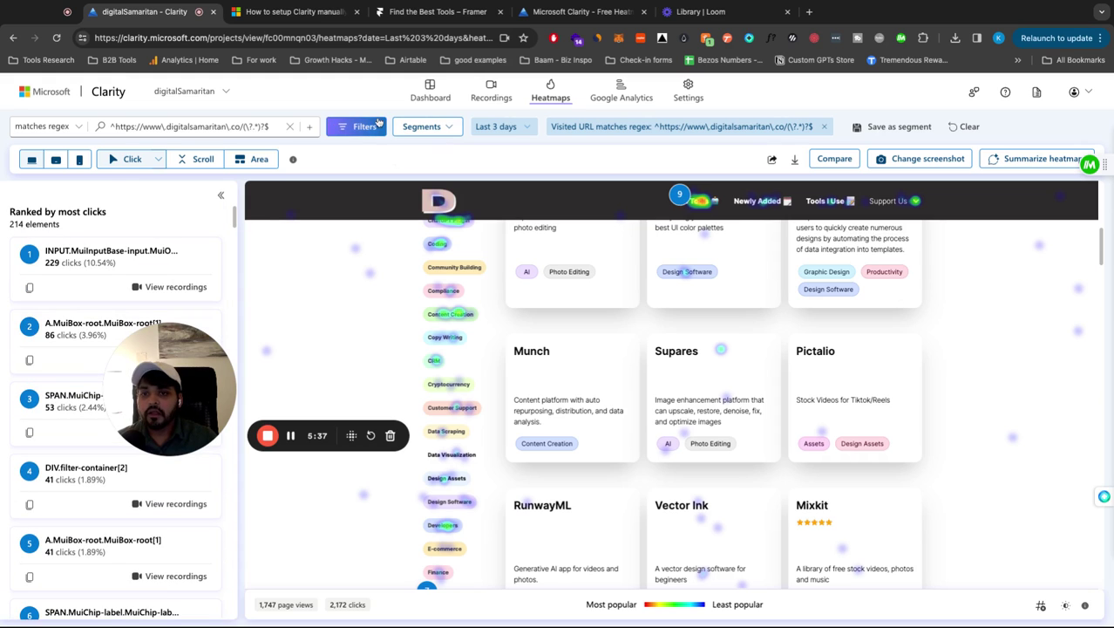
click(365, 126)
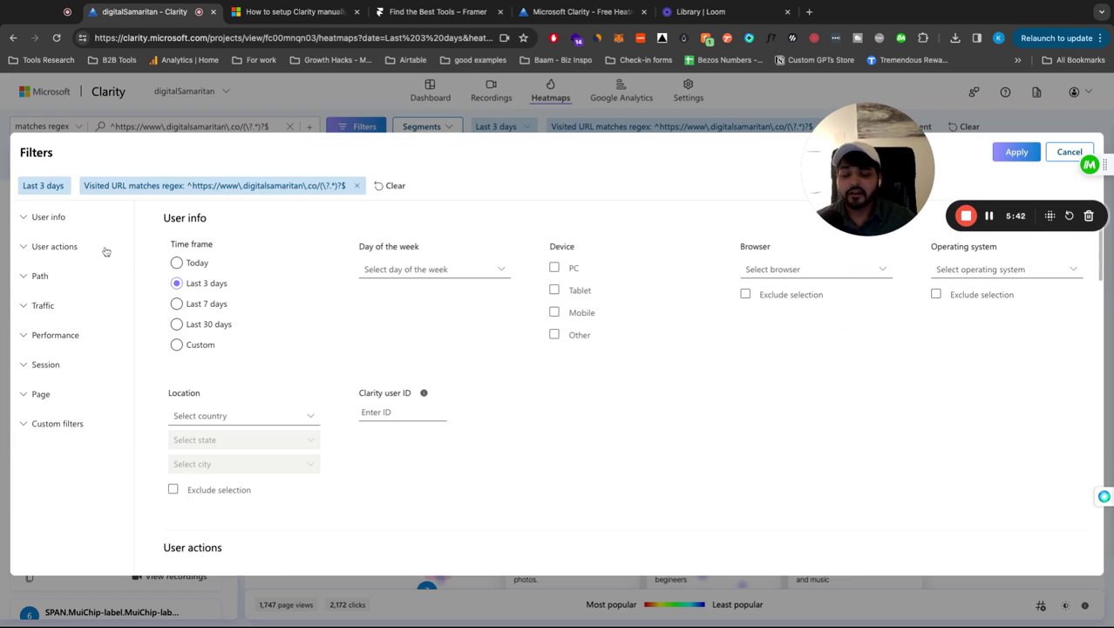
click(49, 217)
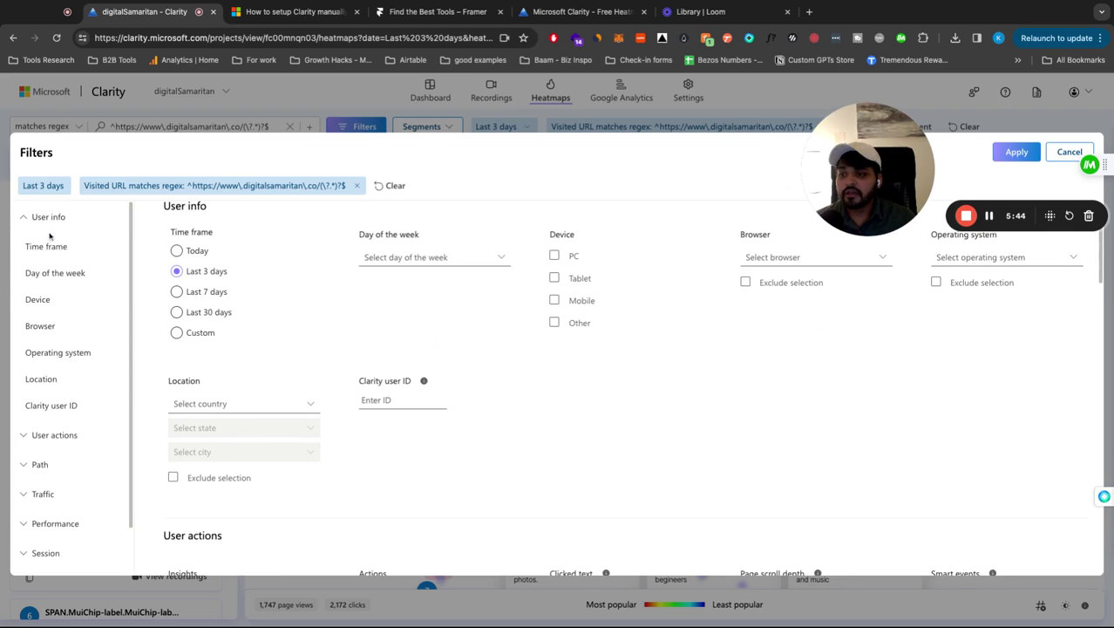
click(49, 434)
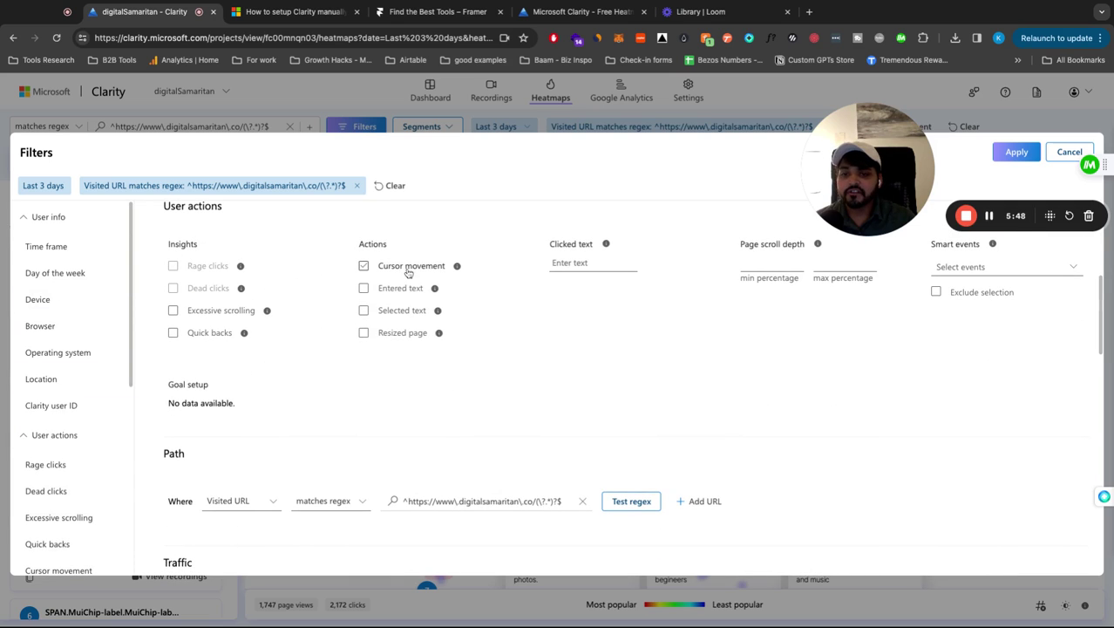
click(197, 314)
scroll(67, 420, down, 1)
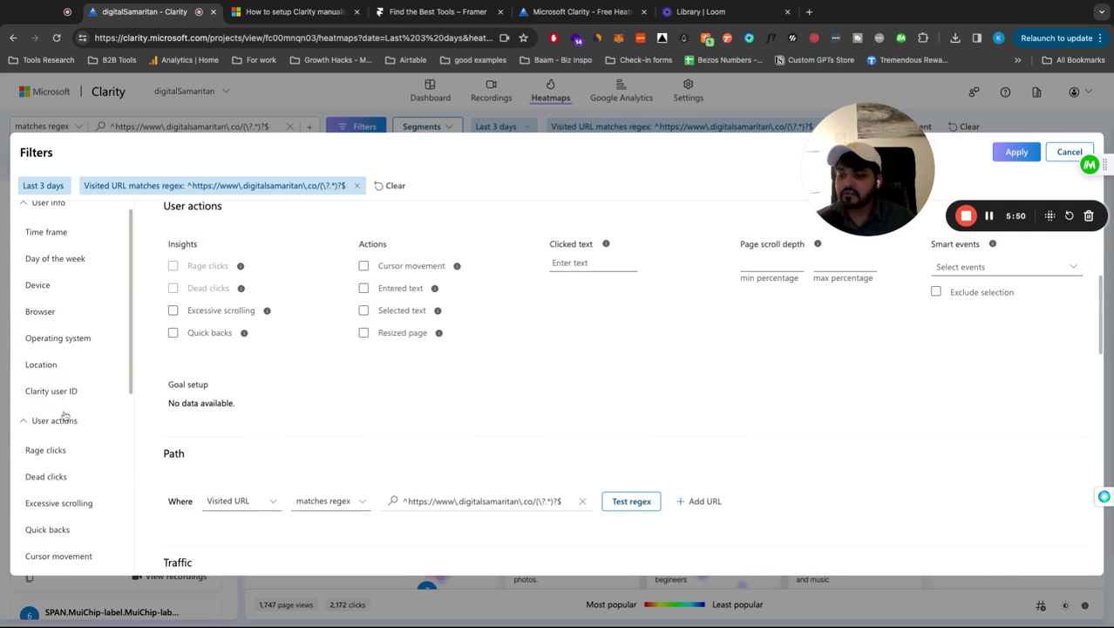
click(56, 455)
click(48, 476)
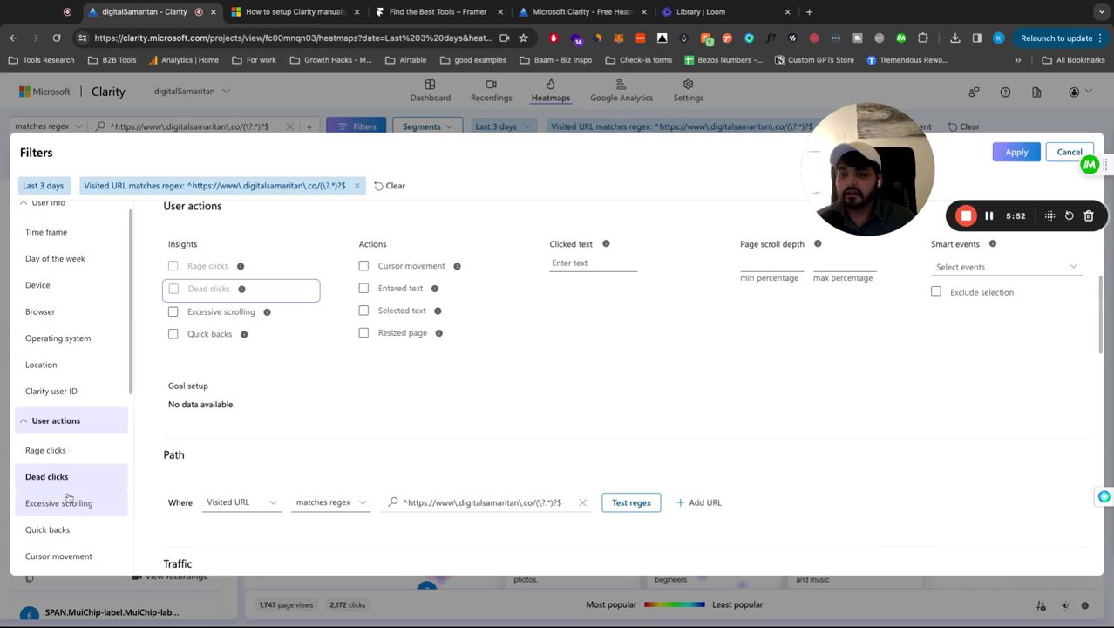
click(59, 502)
scroll(54, 253, up, 1)
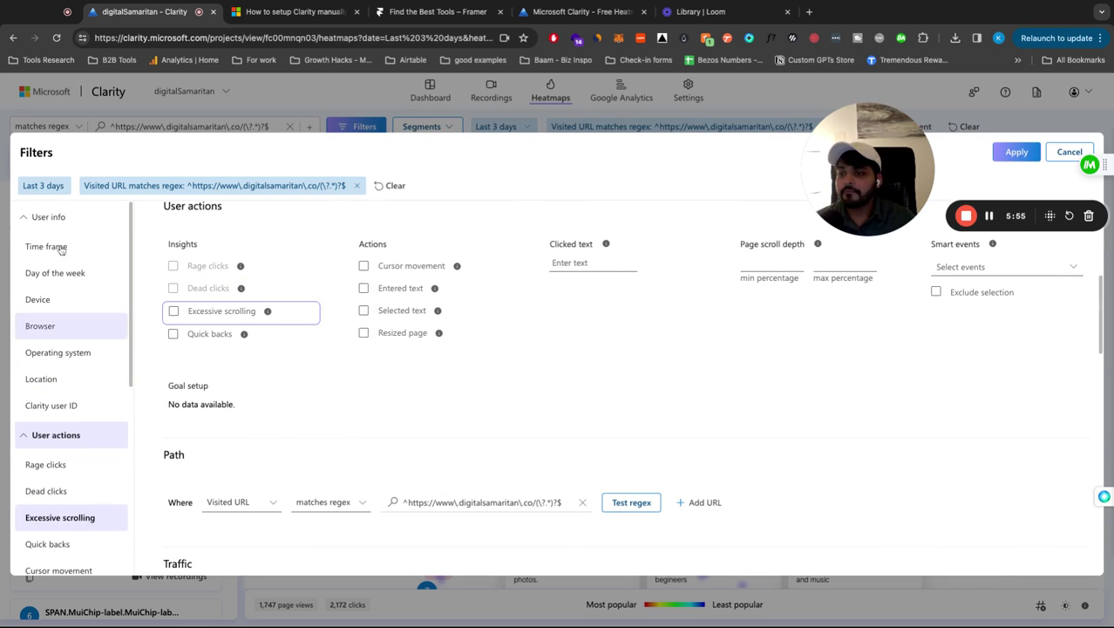
click(53, 247)
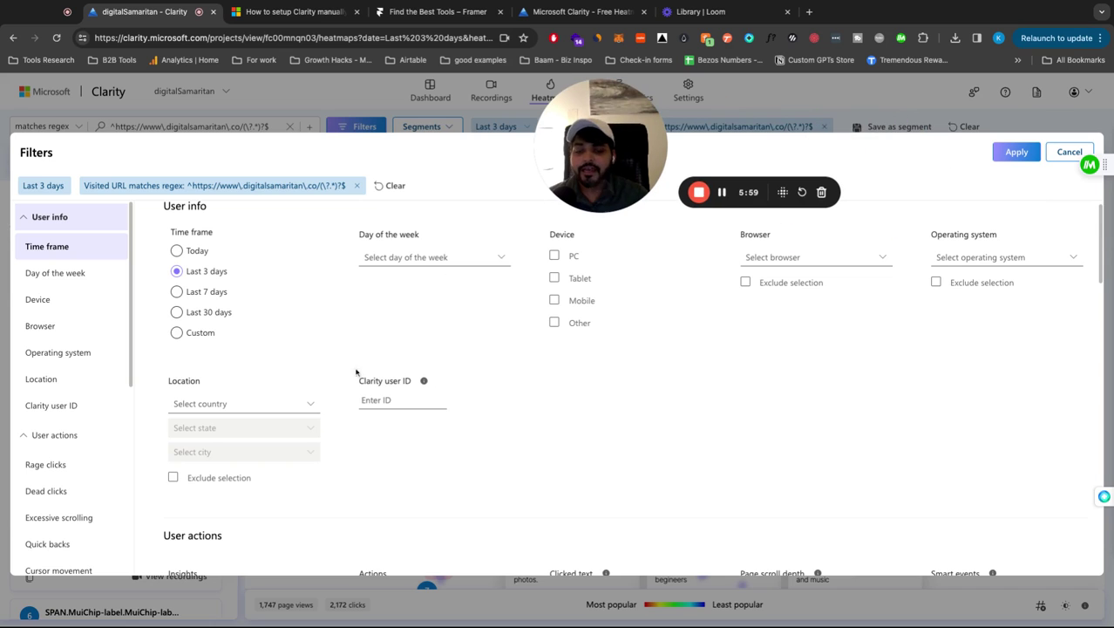
scroll(358, 401, down, 1)
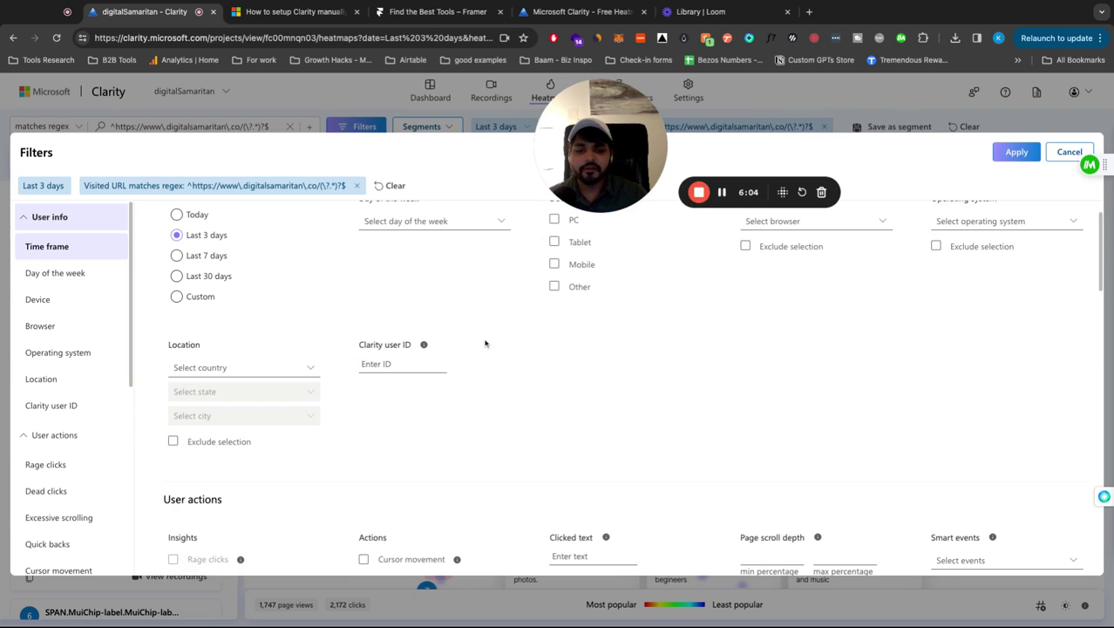
scroll(486, 343, down, 10)
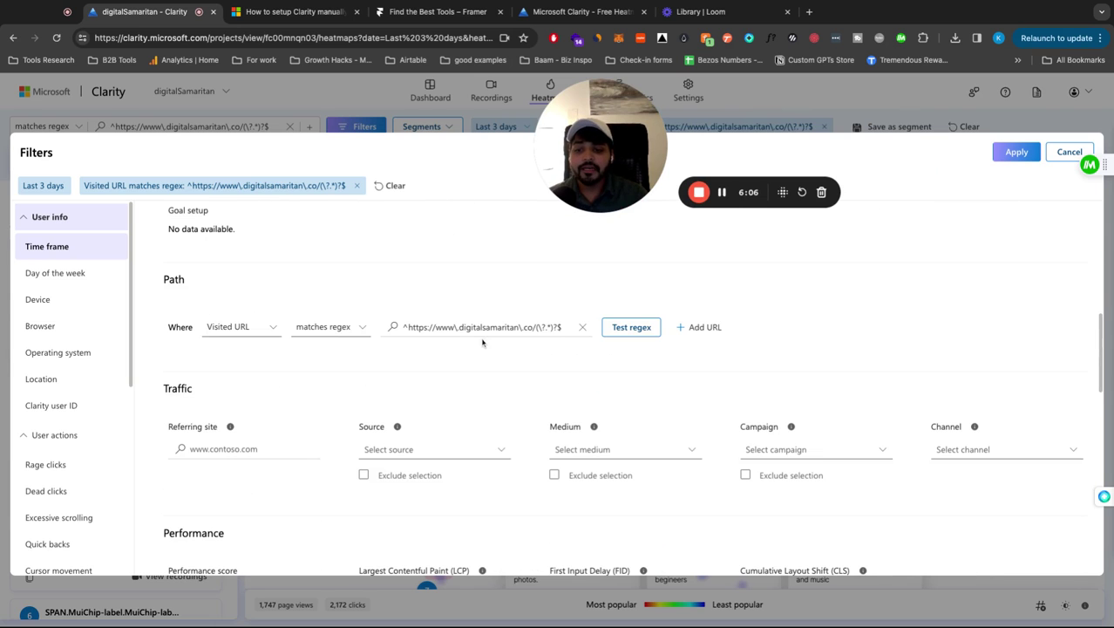
scroll(482, 343, down, 3)
scroll(579, 379, down, 3)
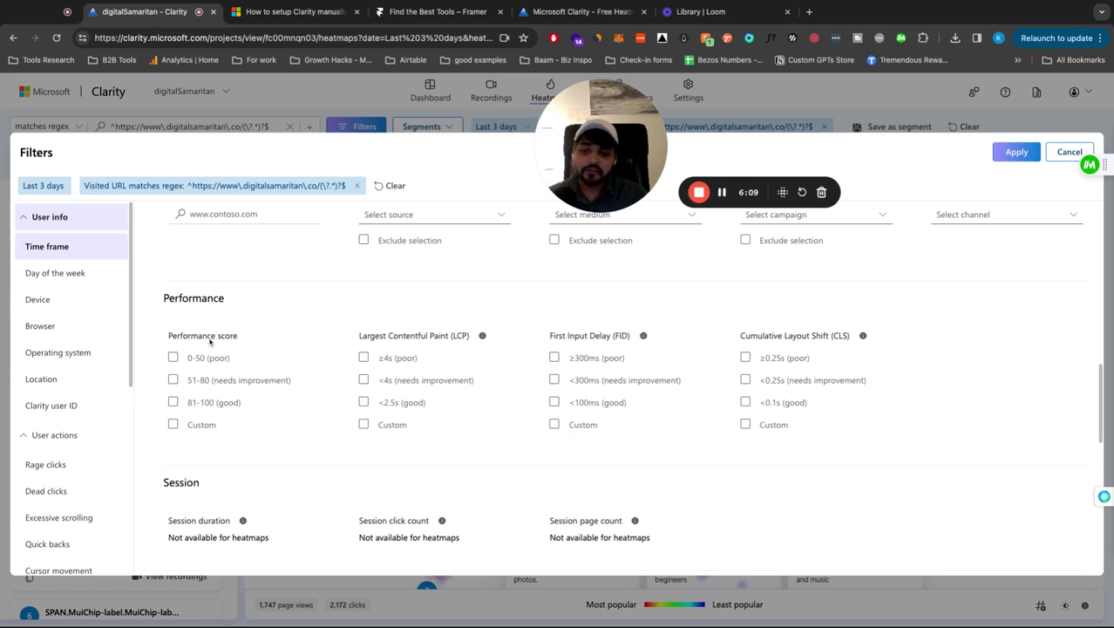
scroll(287, 344, down, 8)
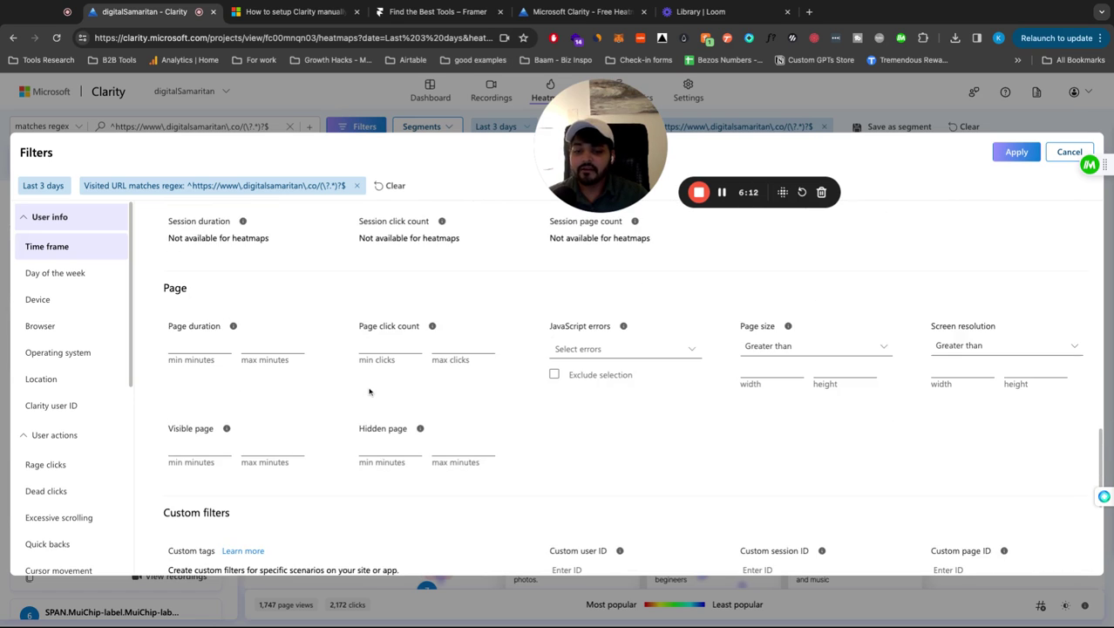
scroll(369, 391, down, 2)
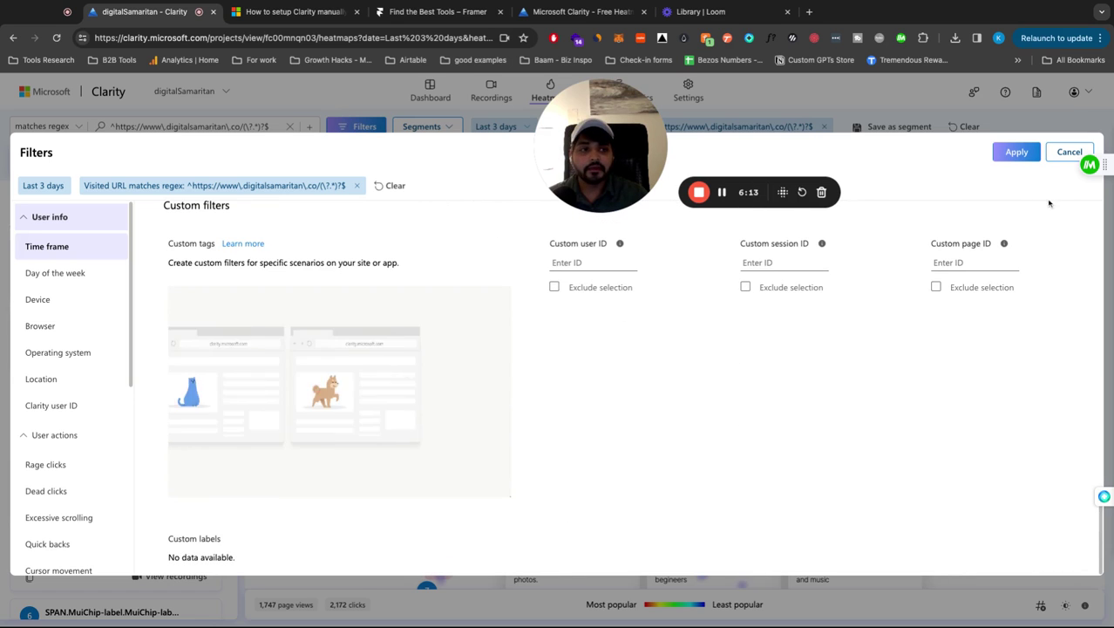
click(1069, 152)
Generate the AI Heatmaps insights summary of behaviors and takeaways for the homepage.
drag(618, 135, 338, 184)
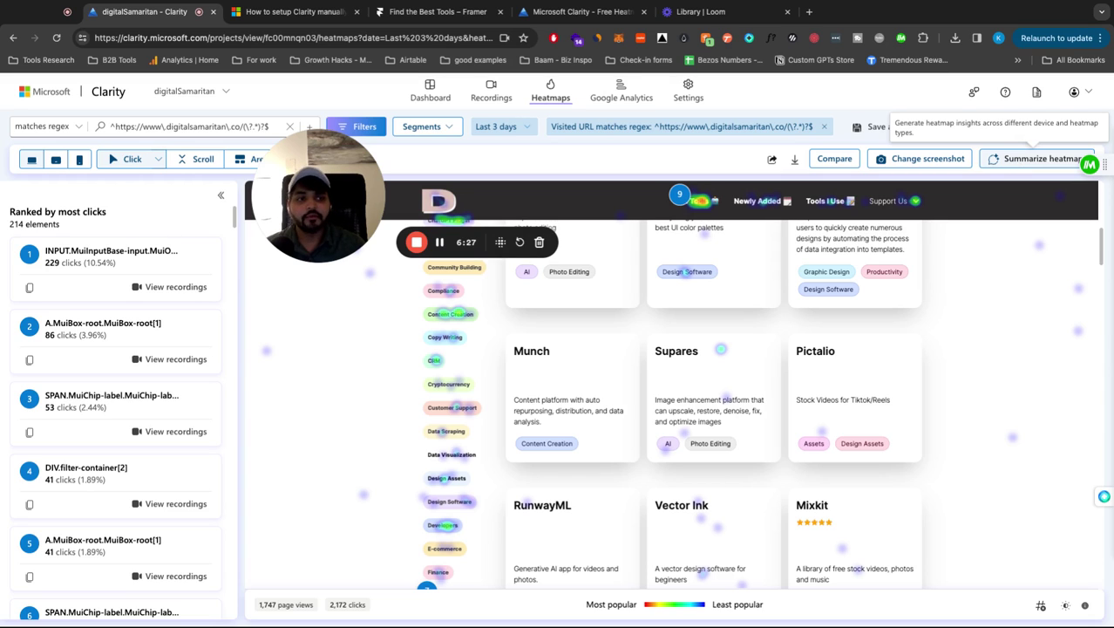
click(1042, 159)
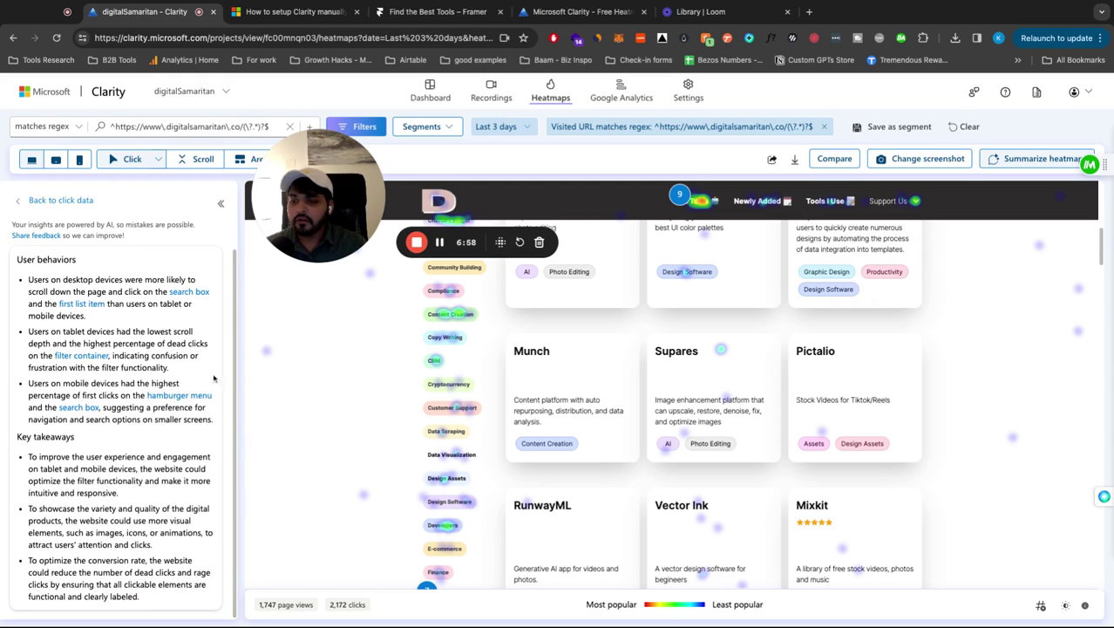
scroll(112, 391, up, 2)
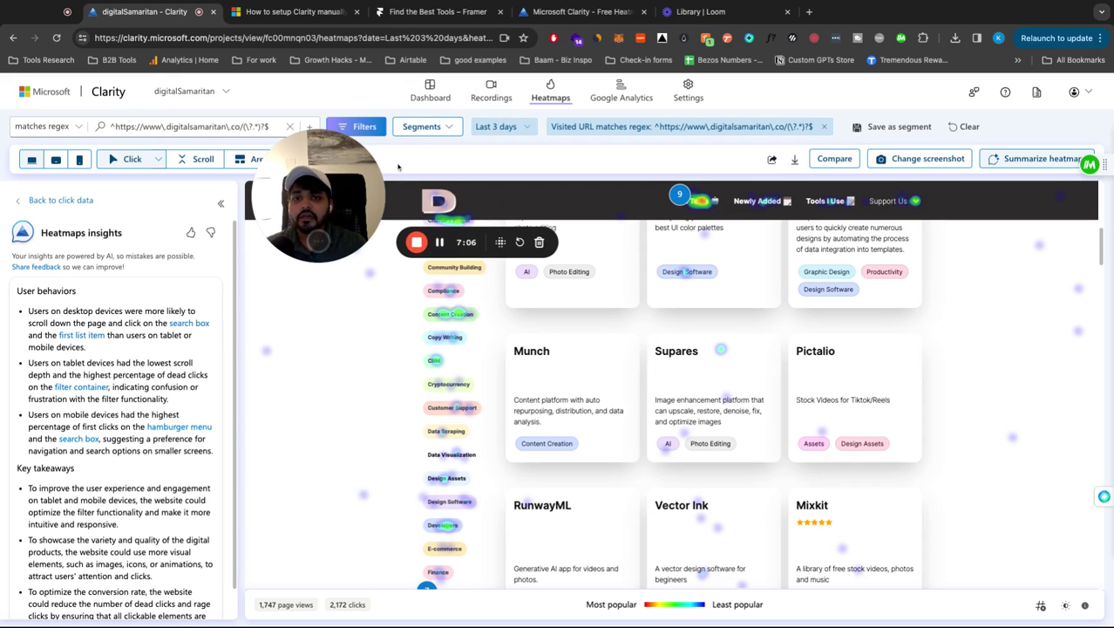
Generate AI session insights from the digitalSamaritan project's top 10 recordings and review them.
click(484, 93)
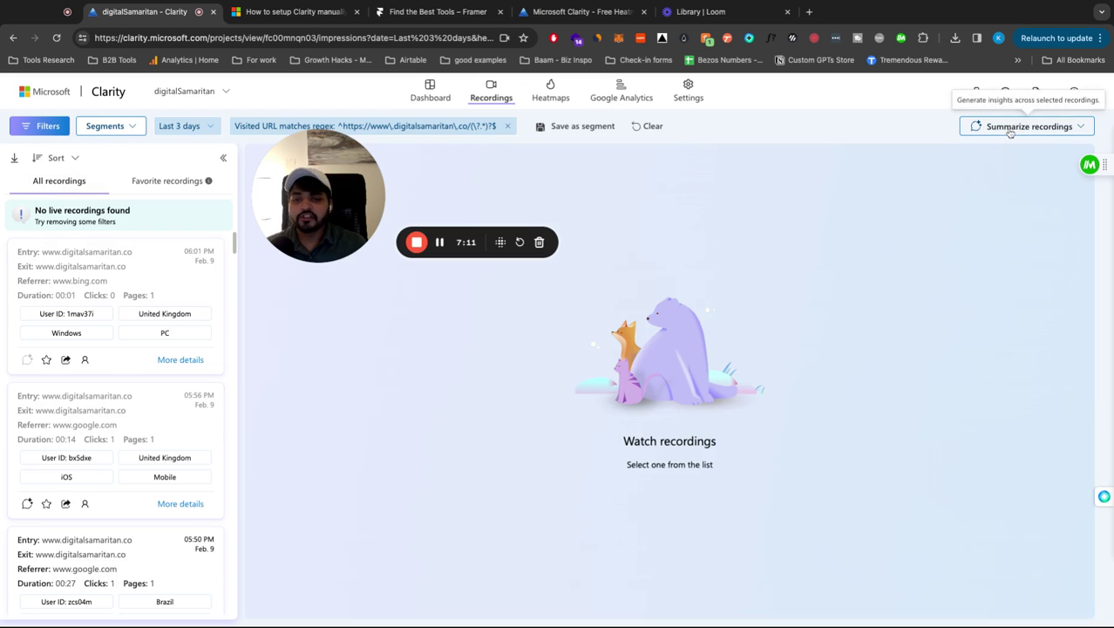
click(1010, 128)
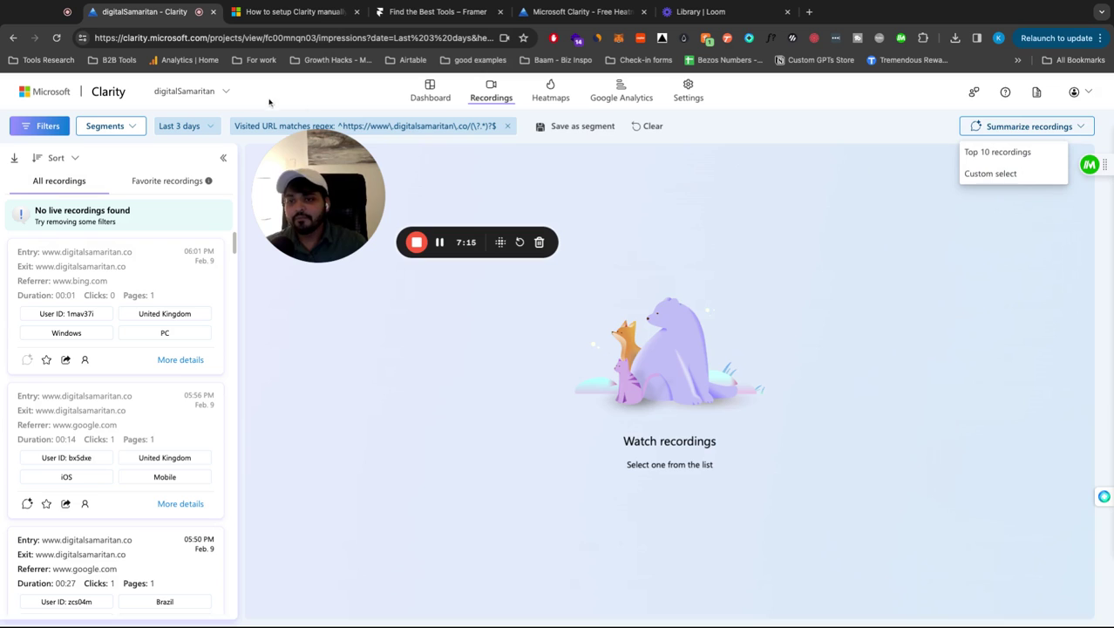
click(986, 155)
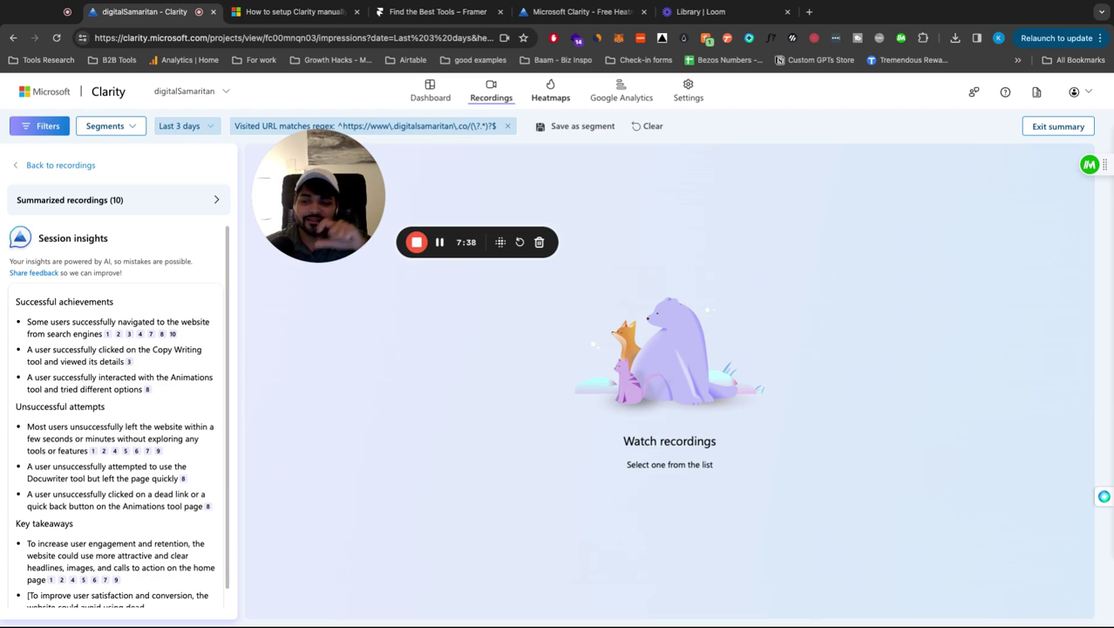
scroll(122, 324, down, 3)
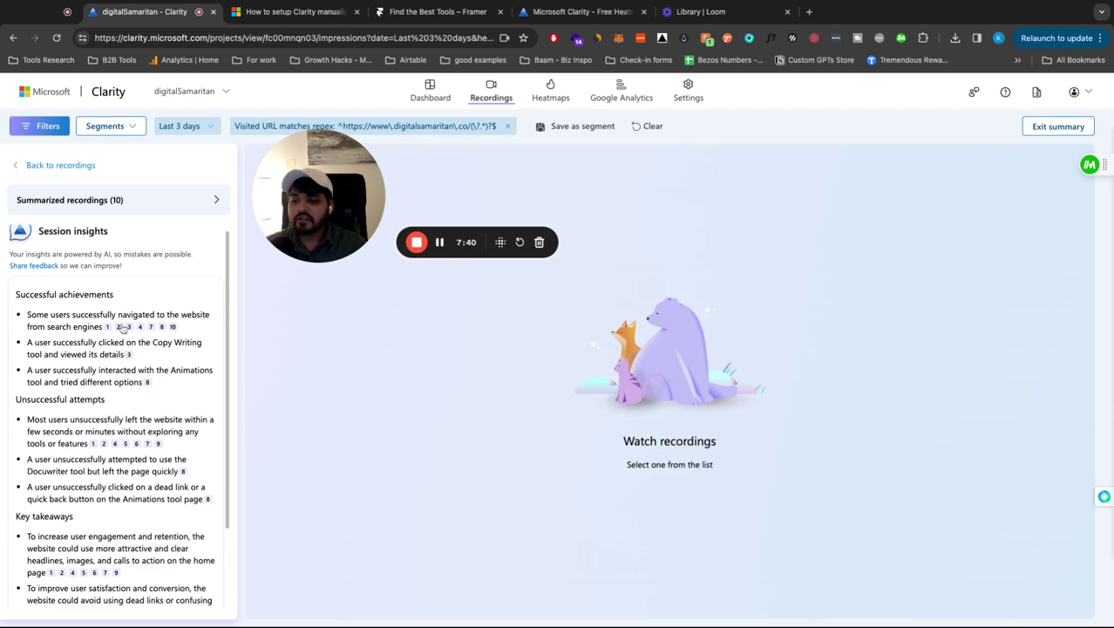
scroll(124, 325, up, 3)
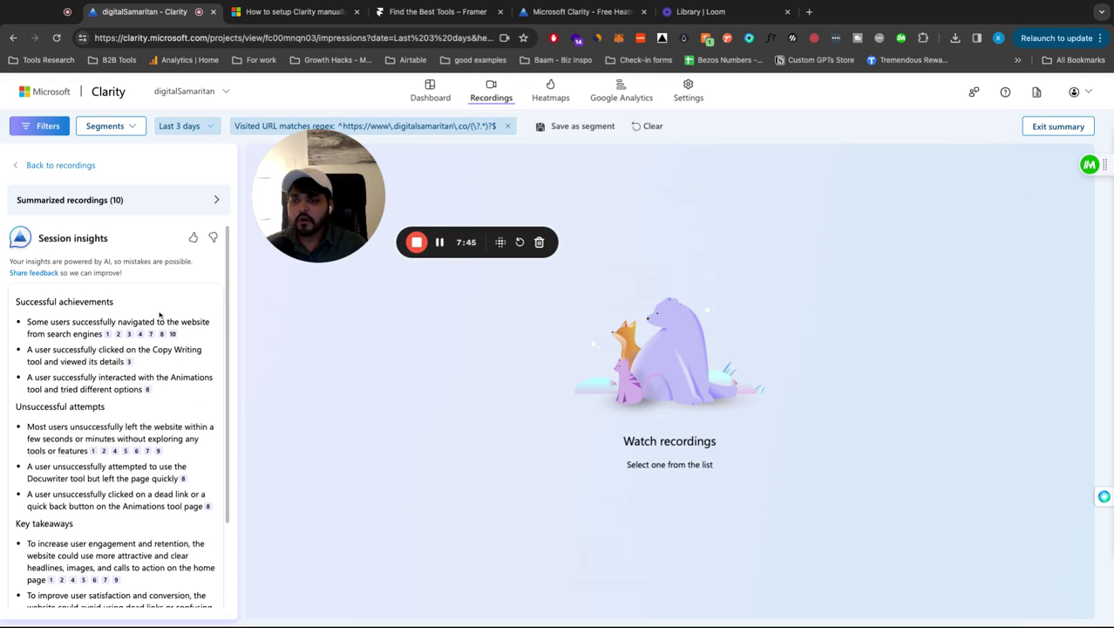
Review the Team and Setup settings, then set masking to mask only sensitive text.
click(688, 91)
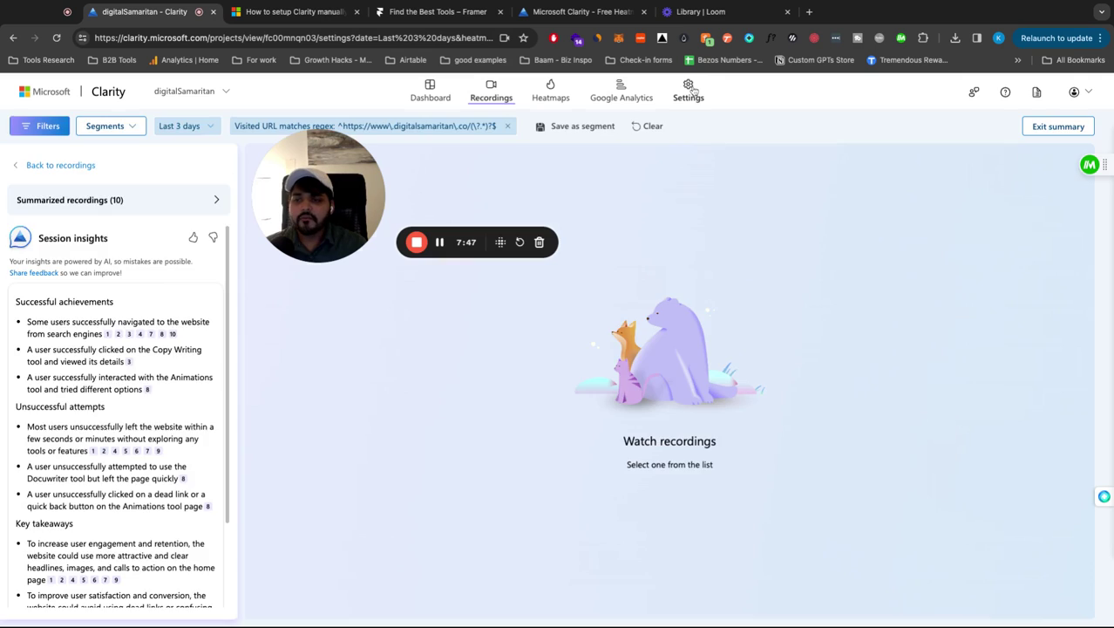
drag(367, 184, 721, 176)
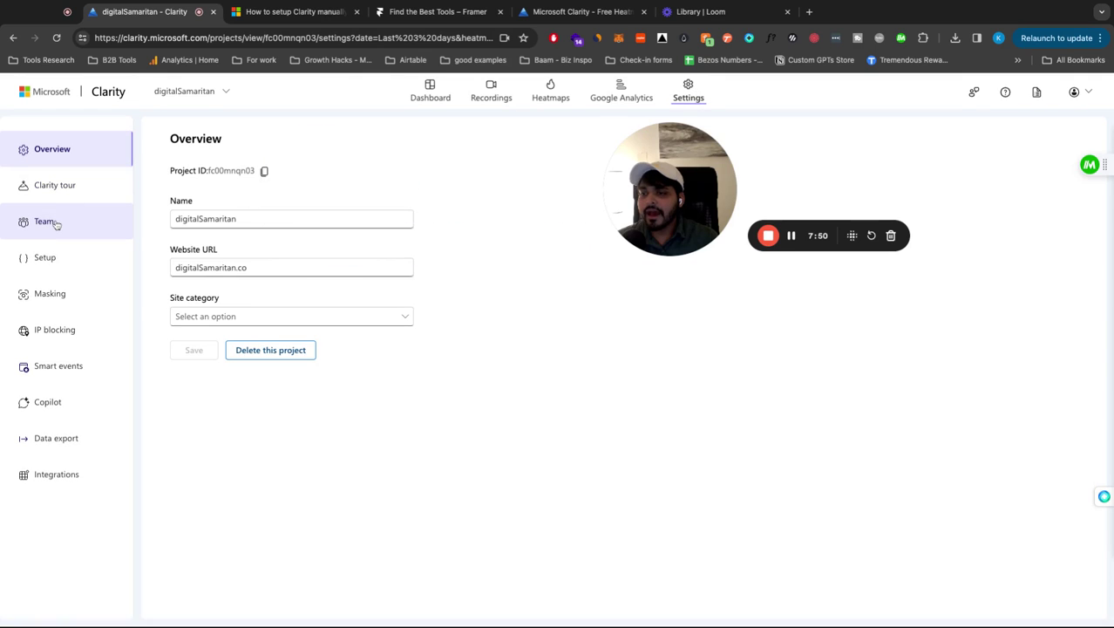
click(48, 219)
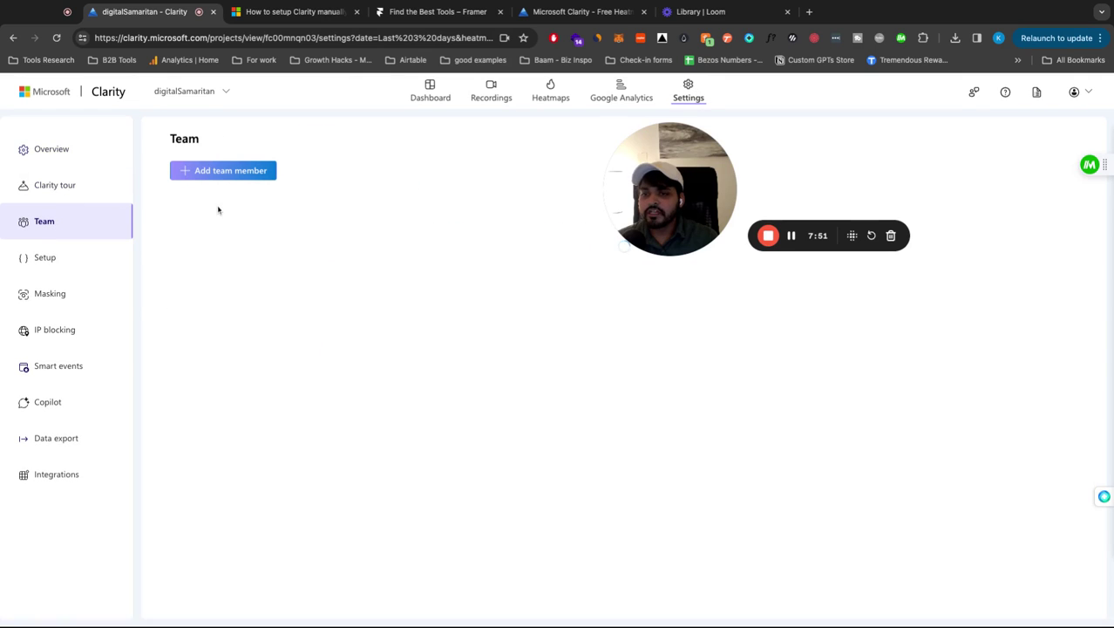
click(61, 266)
scroll(294, 348, down, 3)
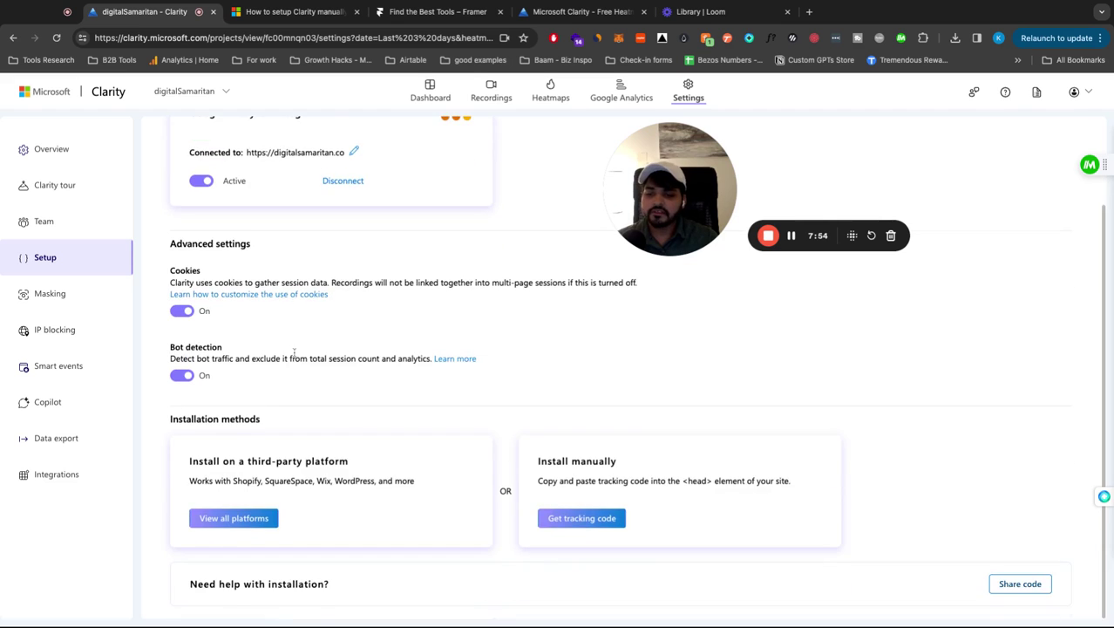
scroll(294, 352, up, 3)
scroll(293, 352, down, 3)
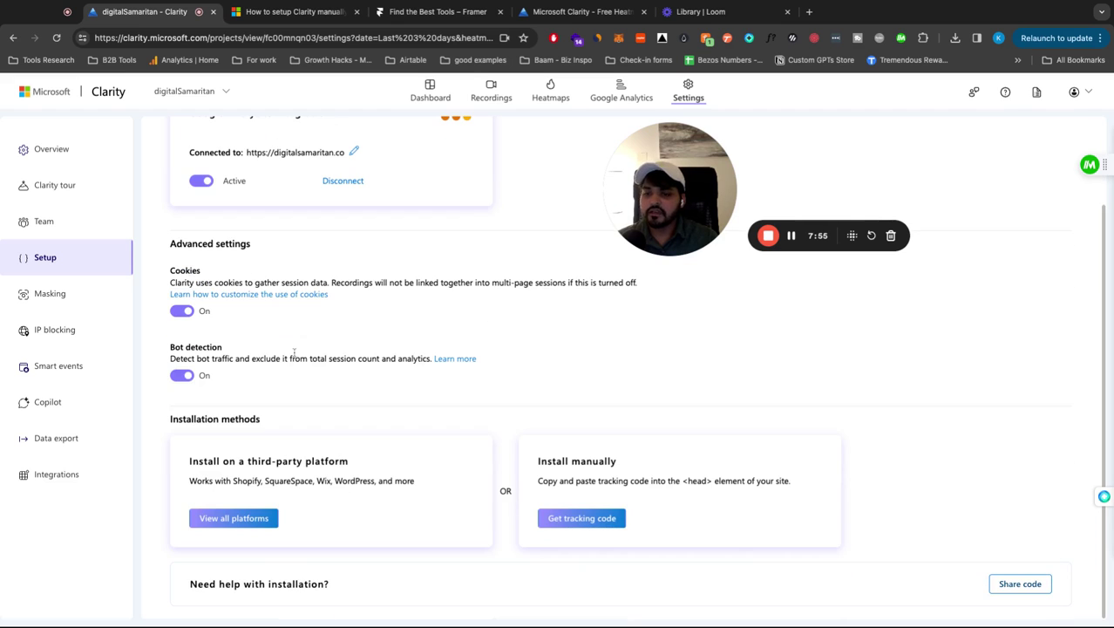
click(52, 293)
click(406, 255)
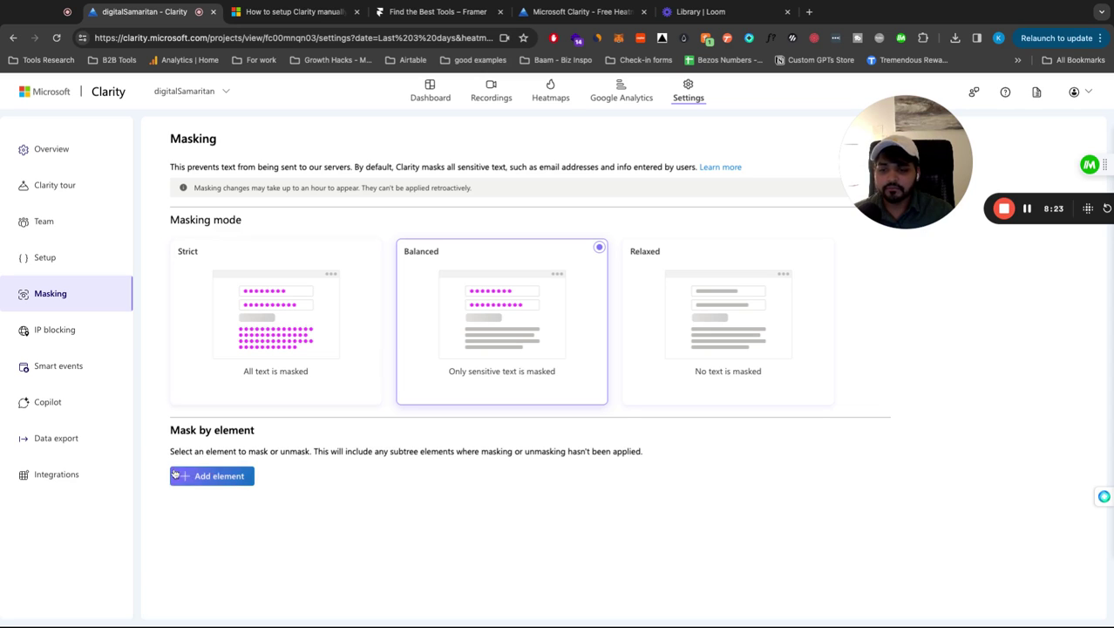
Browse the IP blocking, Smart events, Data export and Integrations settings pages.
click(64, 330)
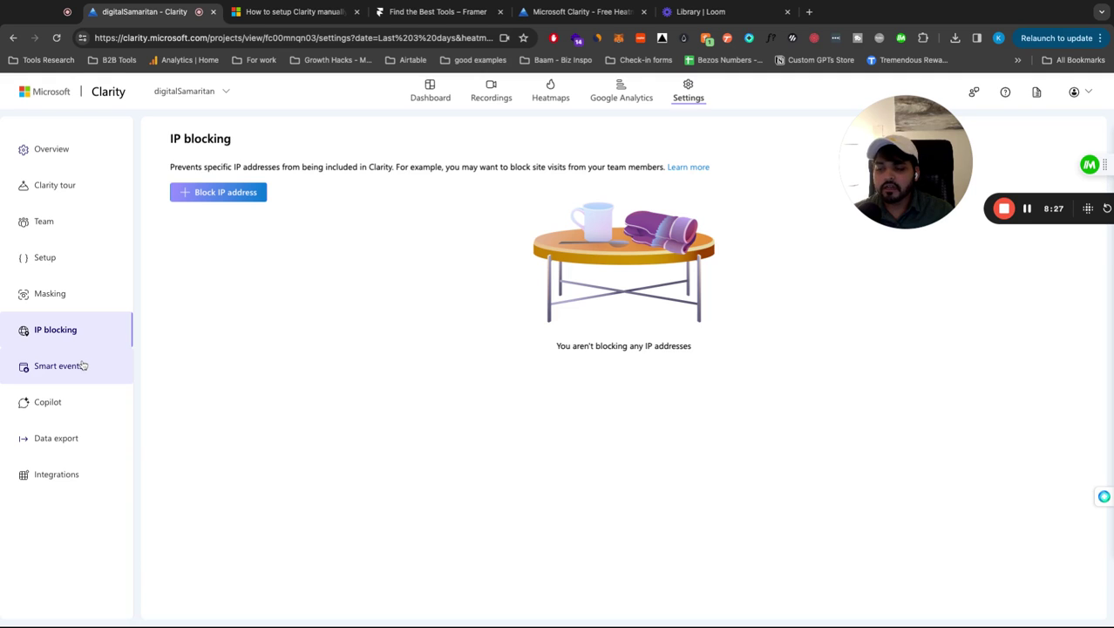
click(83, 366)
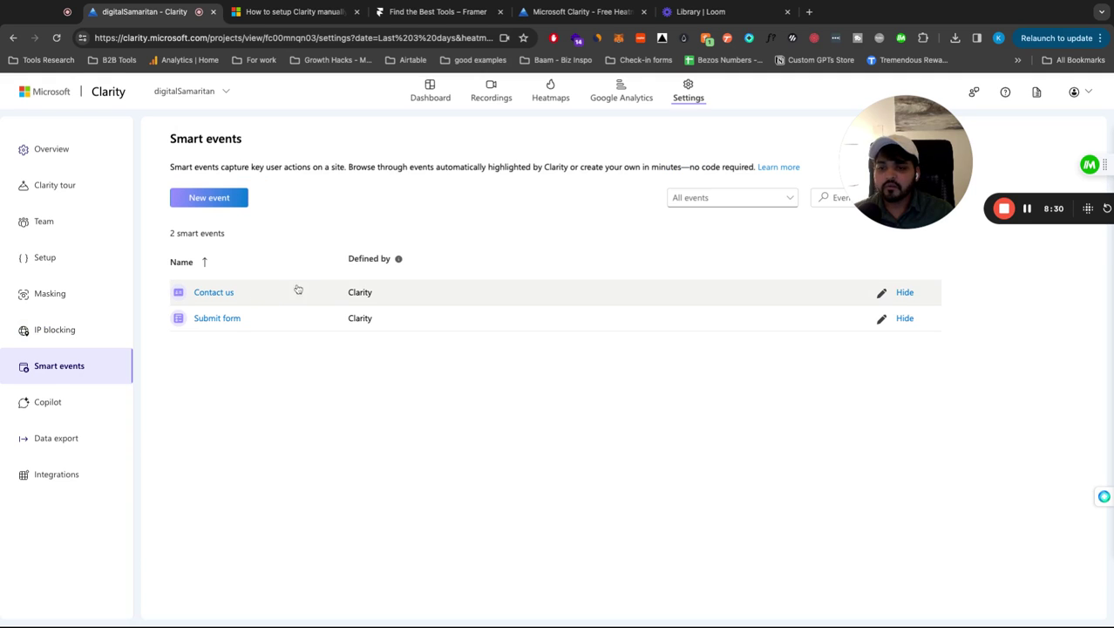
click(75, 440)
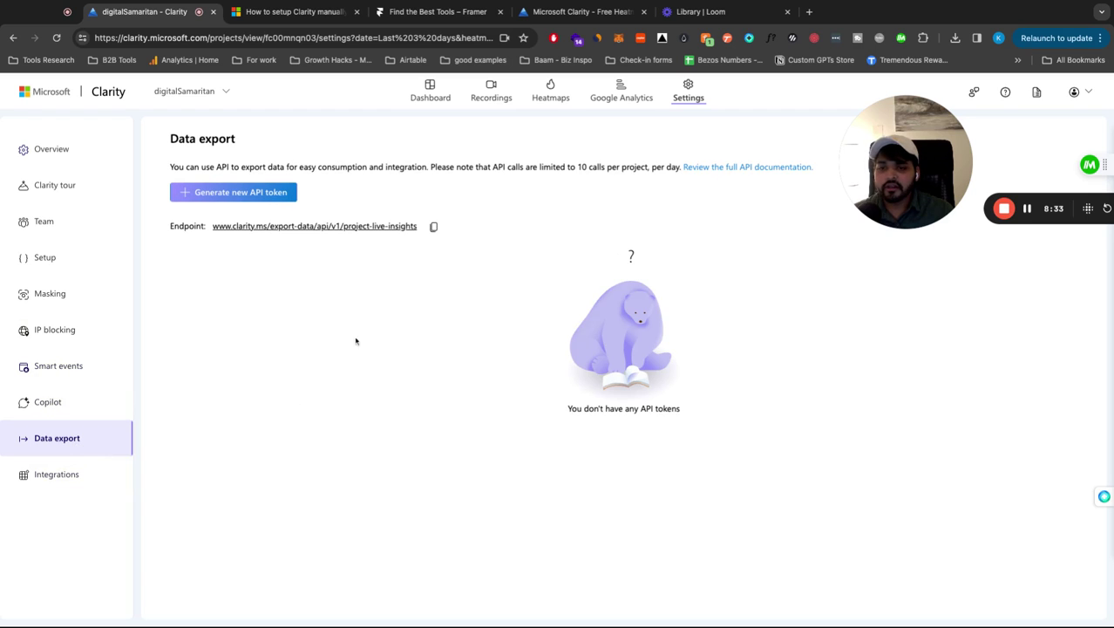
click(91, 475)
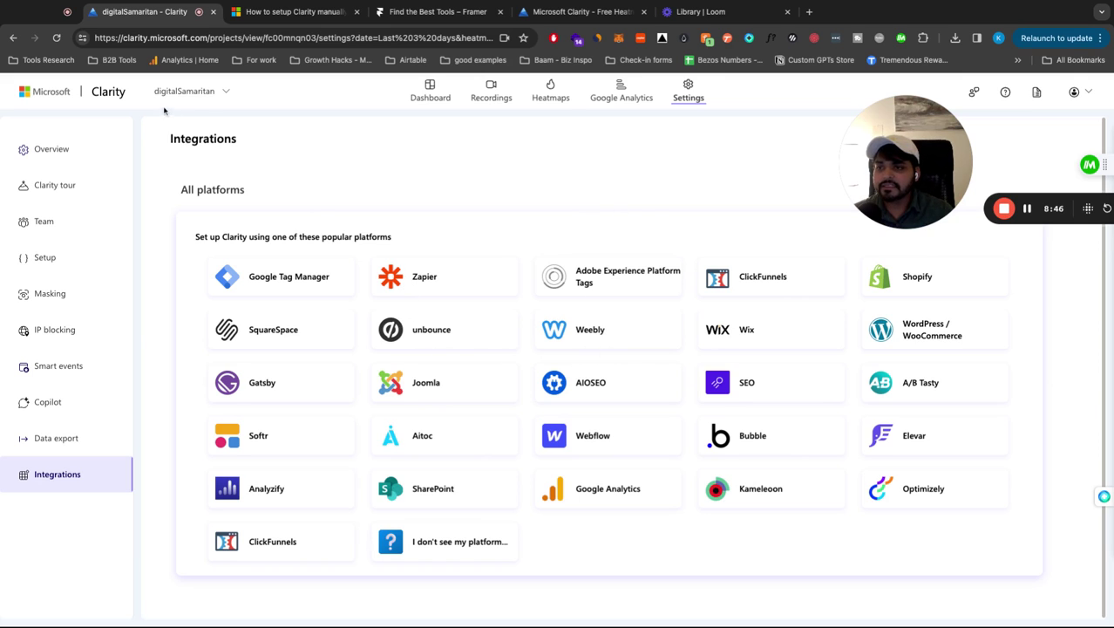
Look over the digitalSamaritan dashboard overview.
click(430, 93)
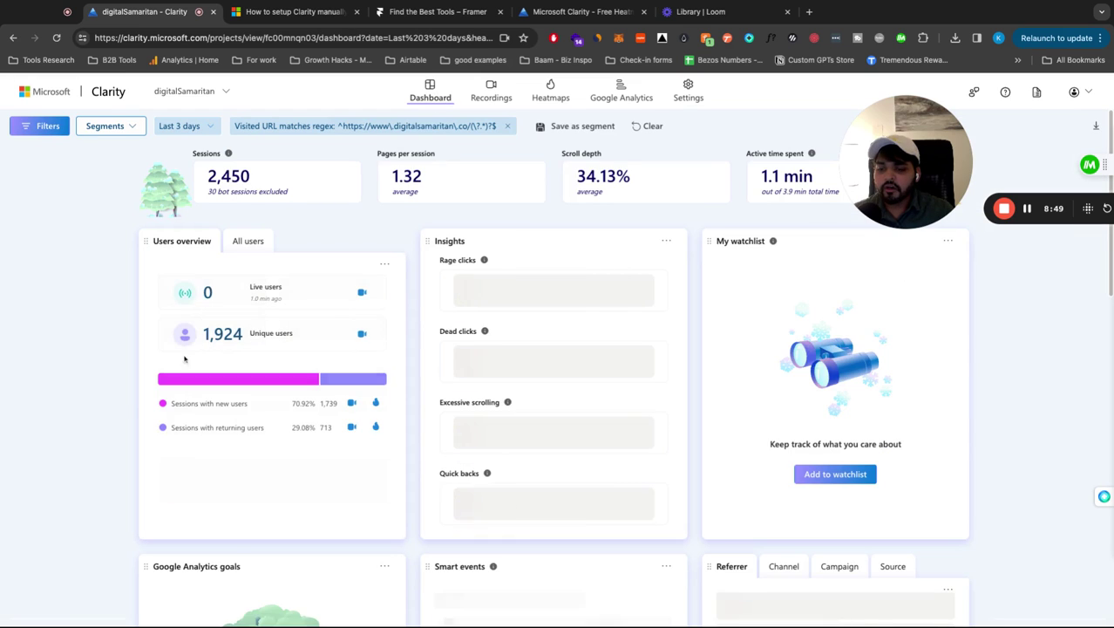
scroll(184, 358, down, 7)
scroll(149, 423, up, 4)
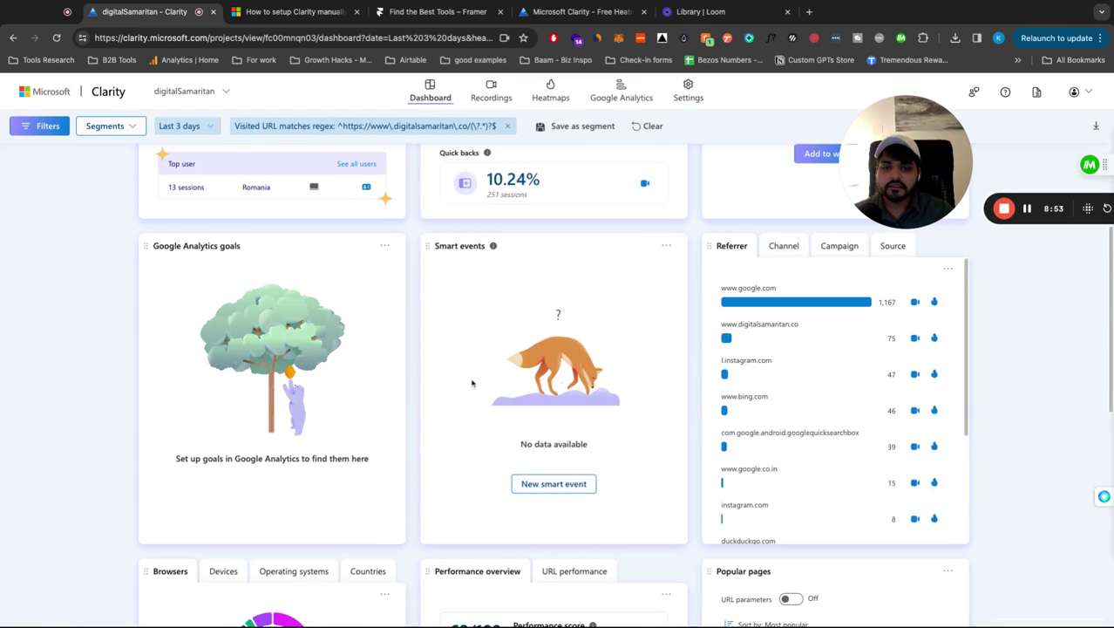
scroll(472, 383, up, 1)
Check the Map This project's dashboard, then return to the list of all projects.
click(213, 94)
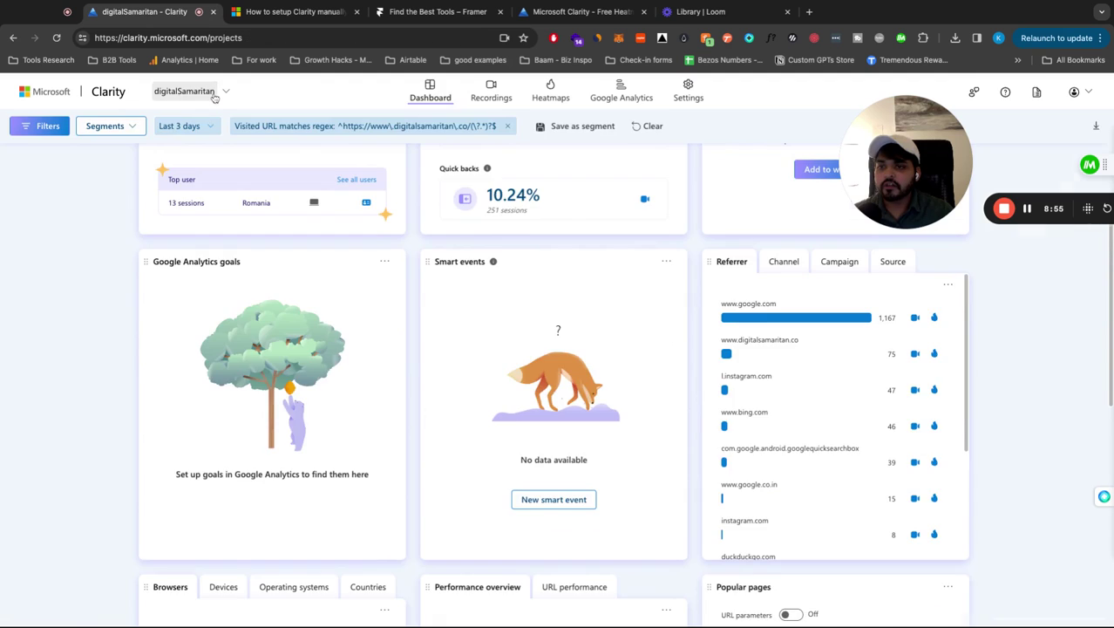
click(681, 196)
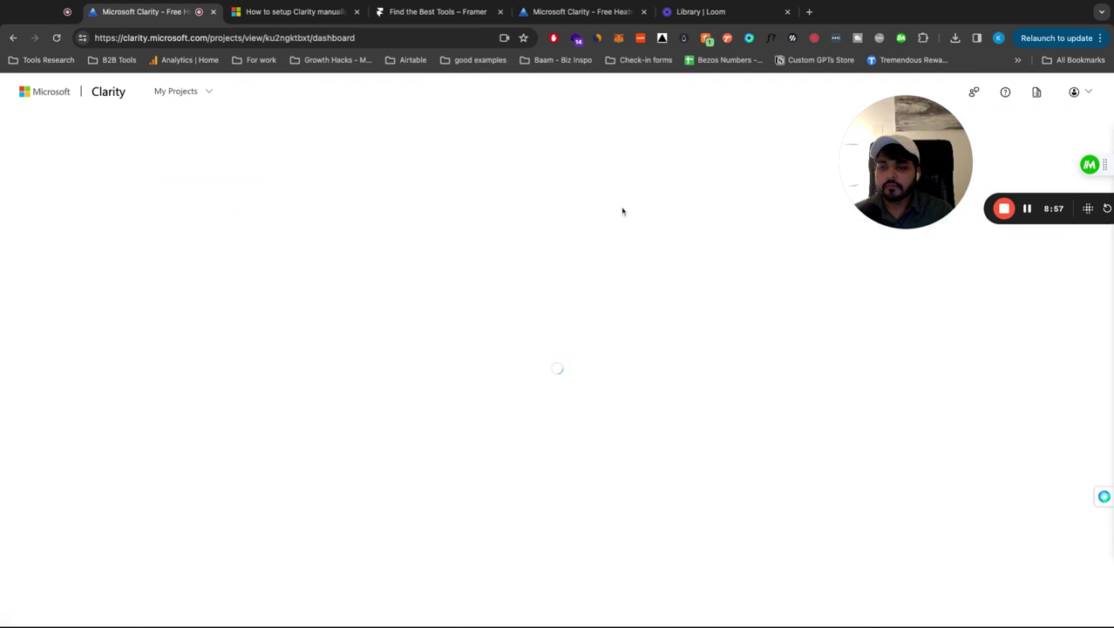
scroll(65, 402, down, 4)
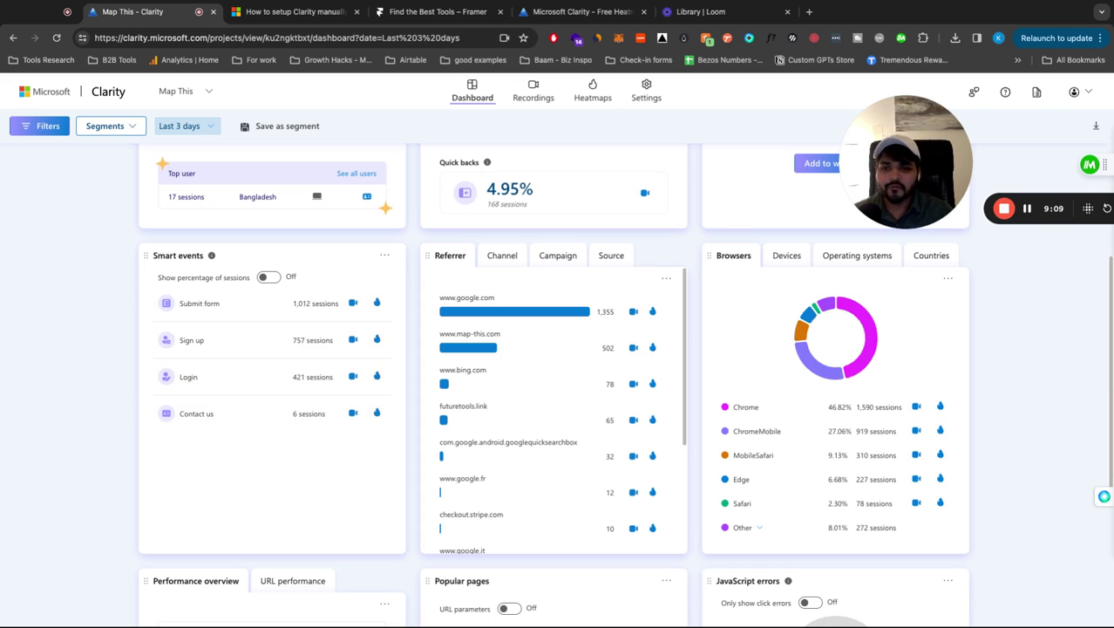
scroll(558, 349, up, 5)
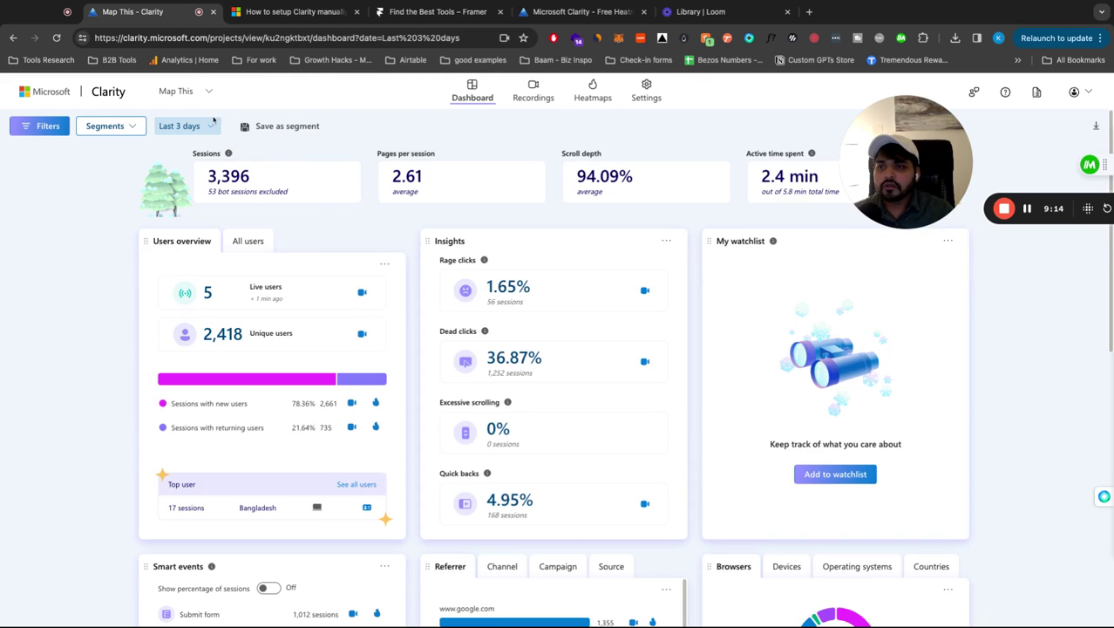
click(194, 93)
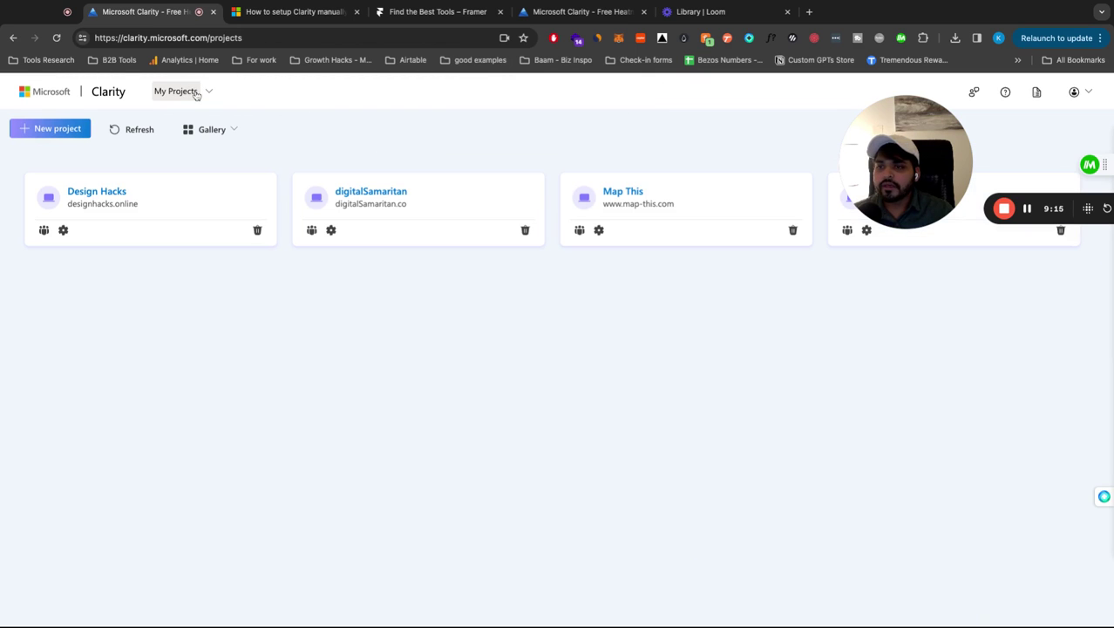
Open the Design Hacks project card and scroll through its Getting Started page.
click(196, 201)
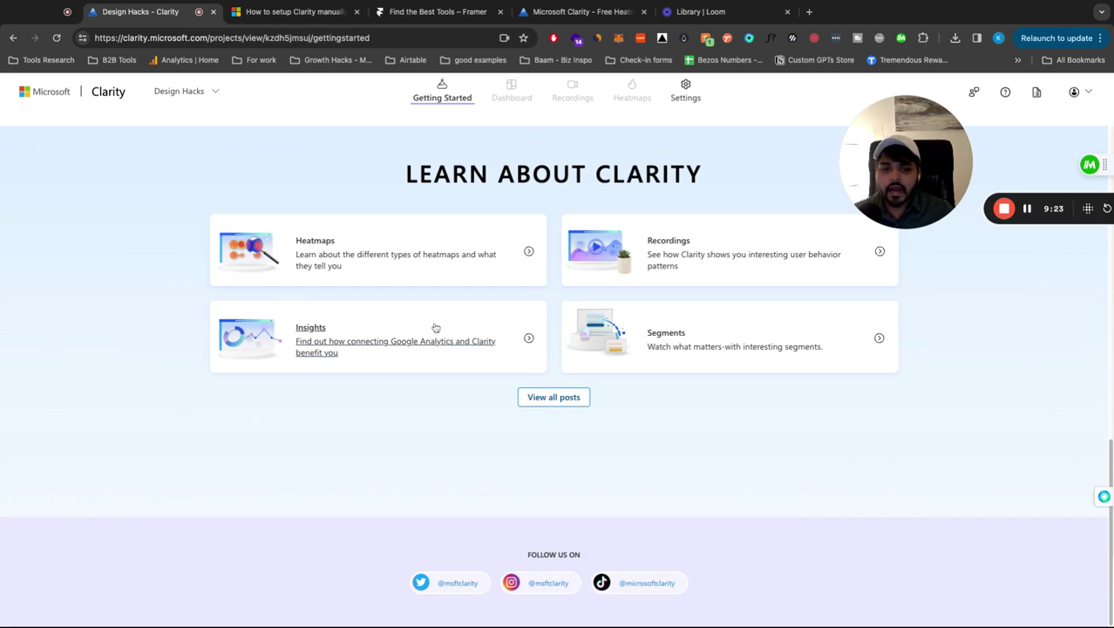
scroll(475, 350, up, 5)
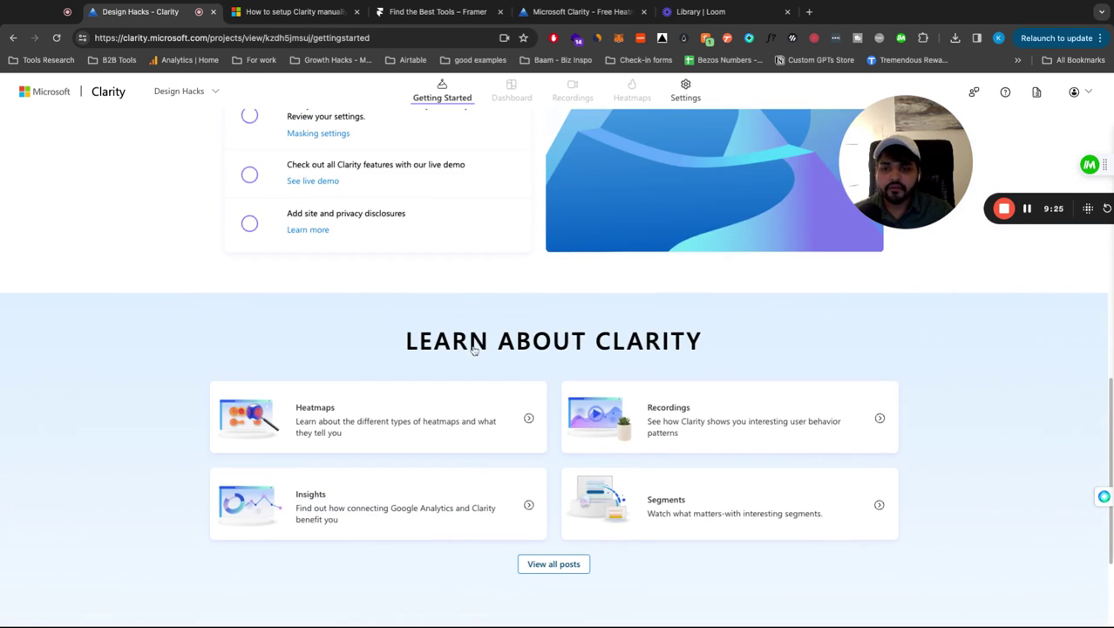
scroll(473, 349, up, 5)
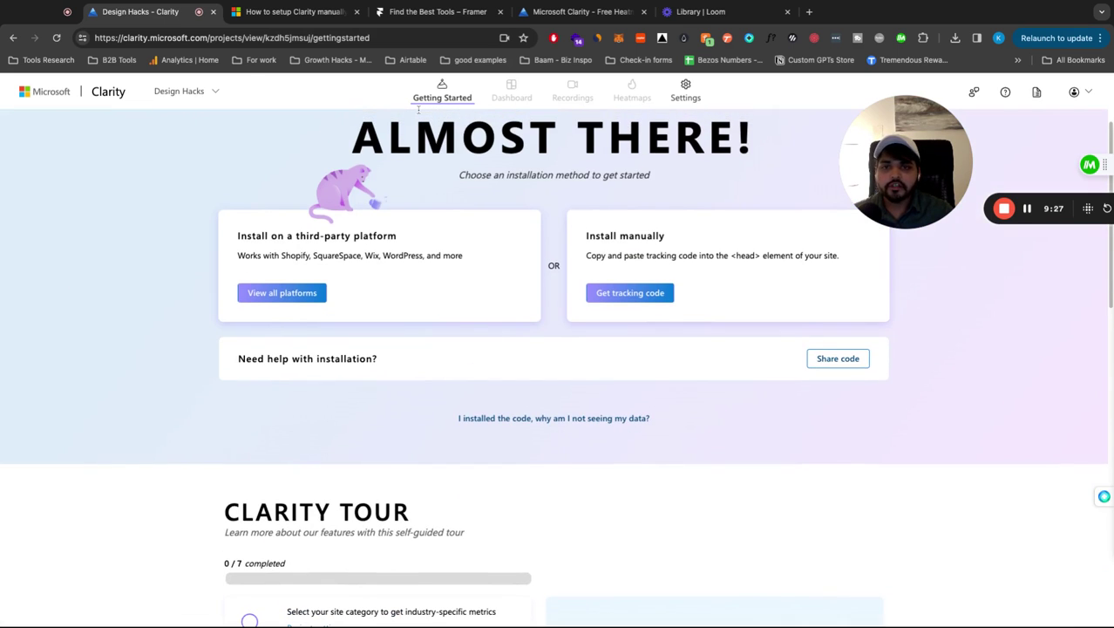
scroll(441, 190, up, 1)
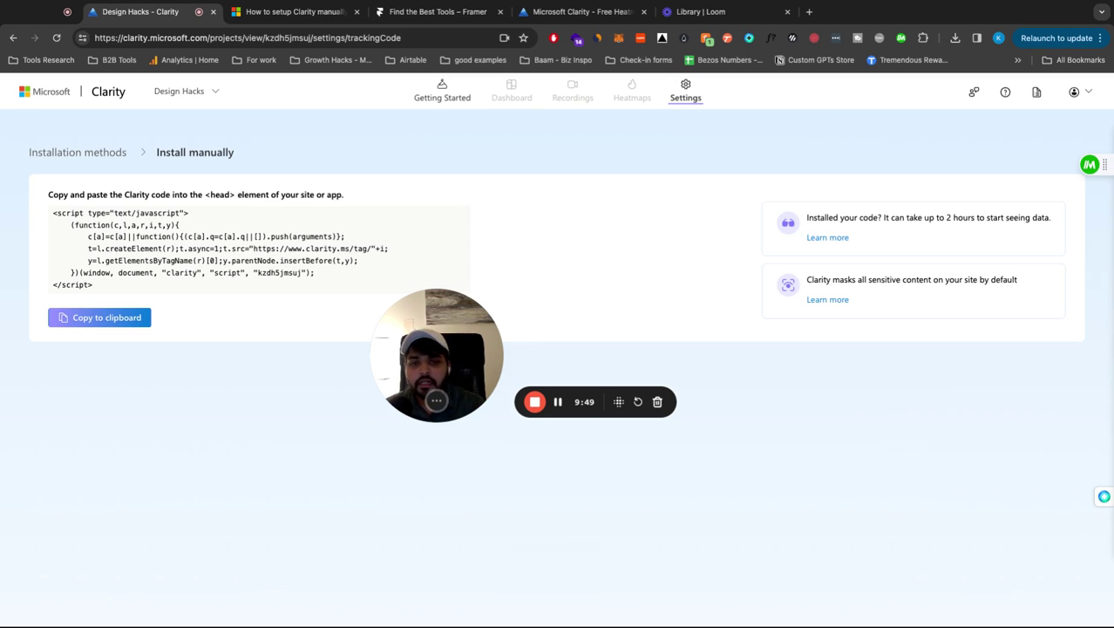
drag(436, 349, 647, 313)
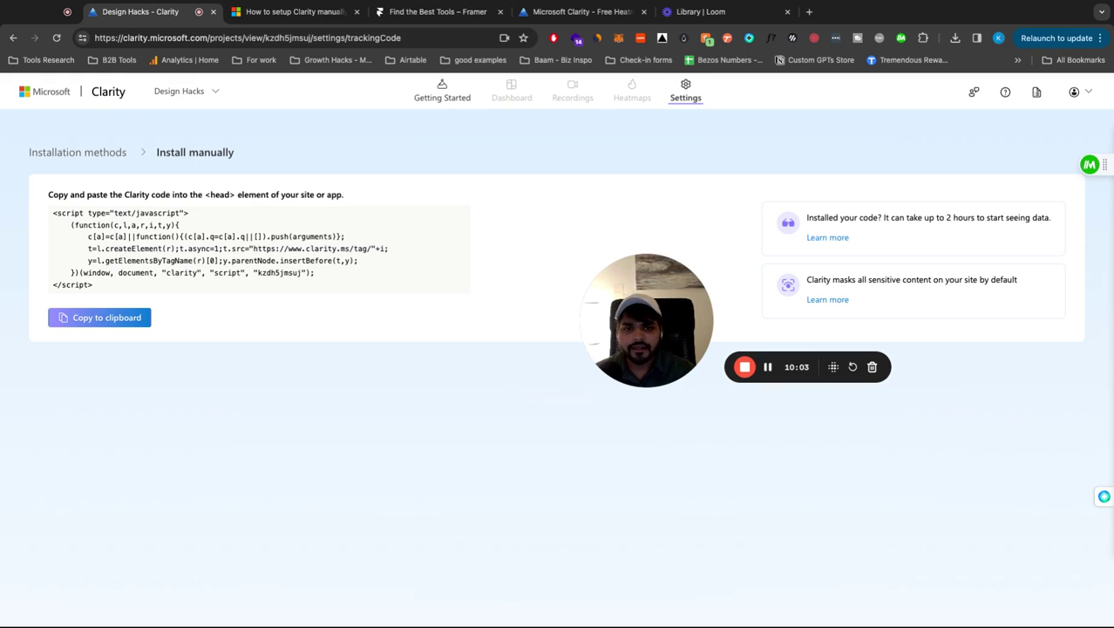
drag(662, 298, 449, 298)
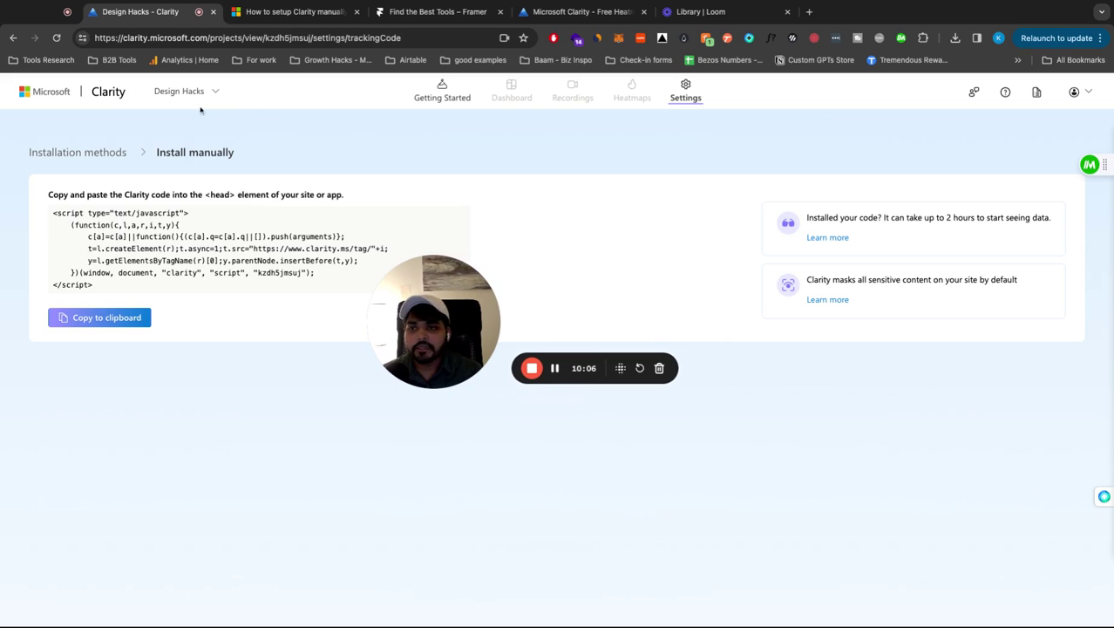